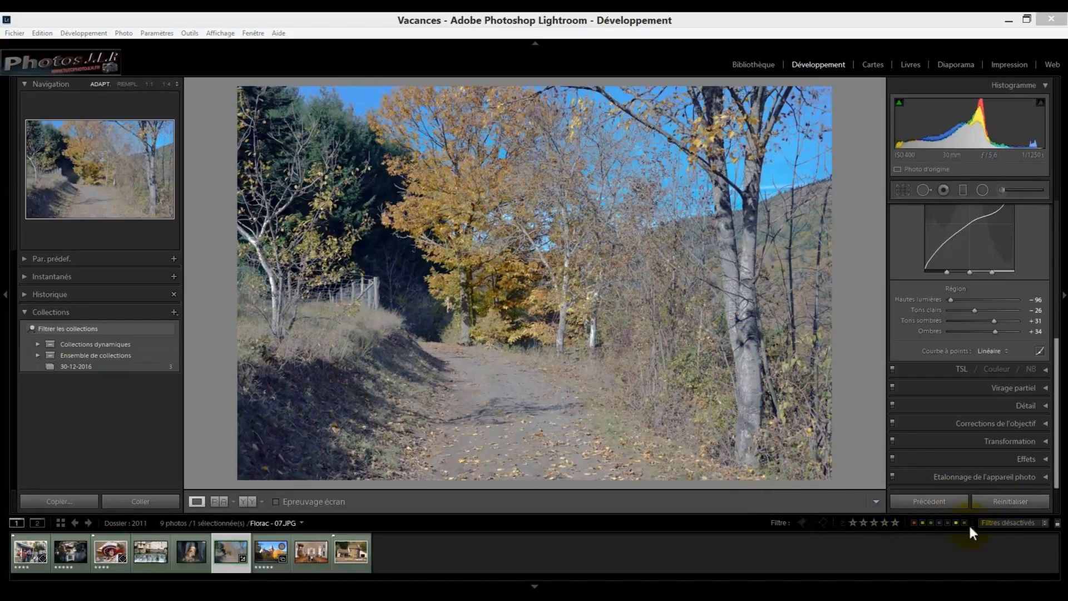
Reset all develop settings of the autumn path photo Florac - 07.JPG
click(1004, 502)
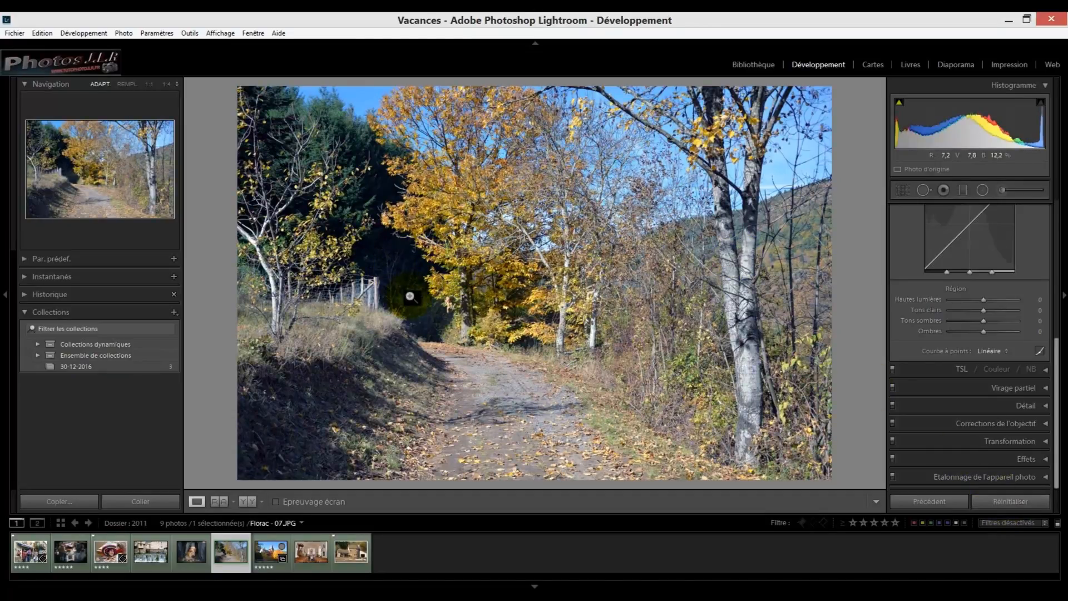
Open the photo 567 - Pays Basque - Ciboure et fort de Socoa.JPG from the previous import in the Développement module
click(747, 64)
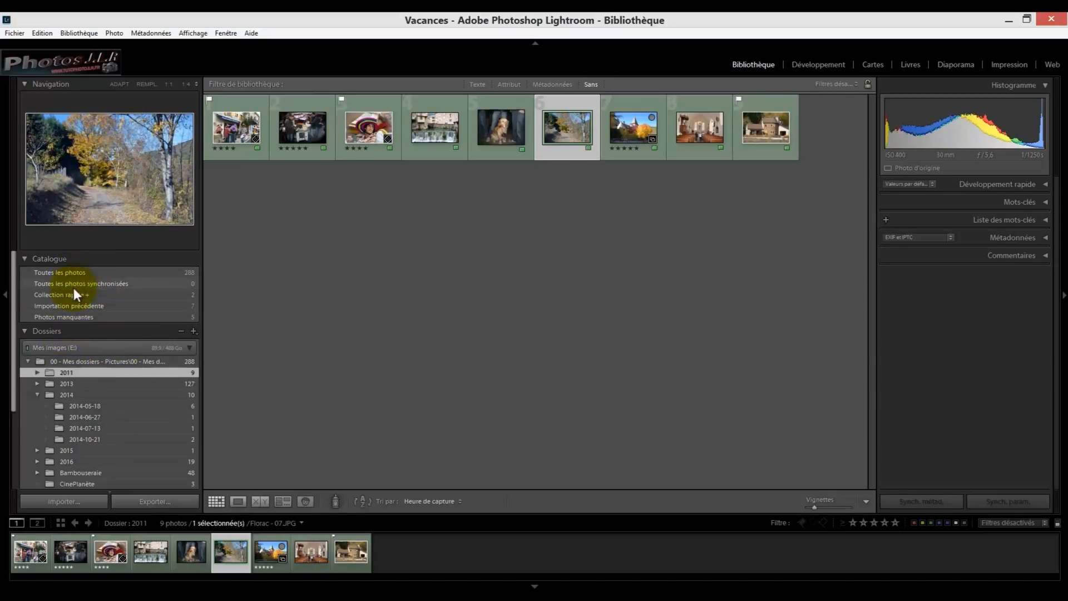
click(70, 305)
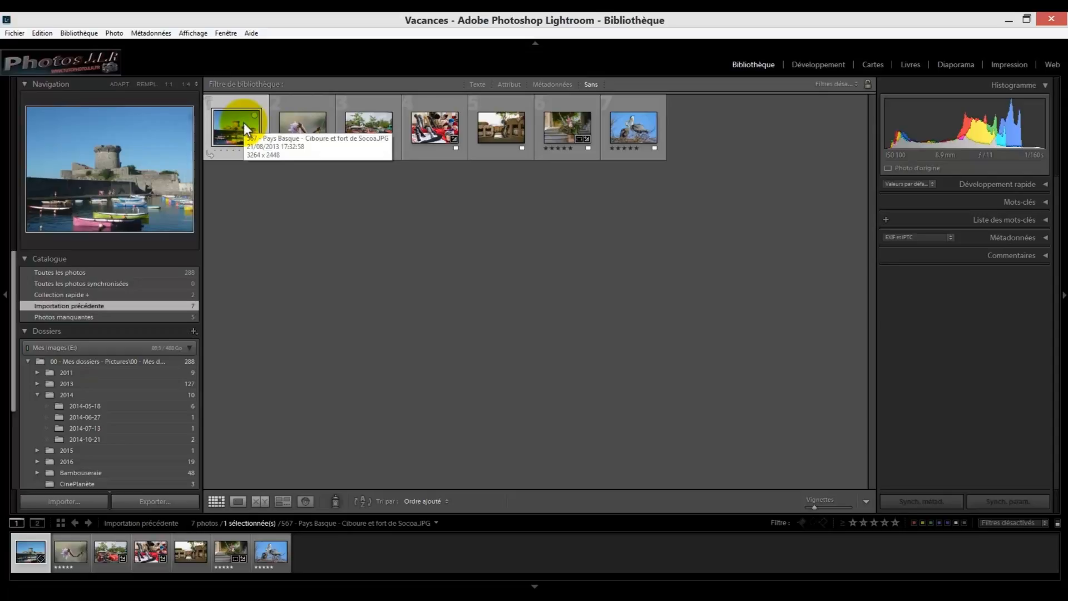
key(space)
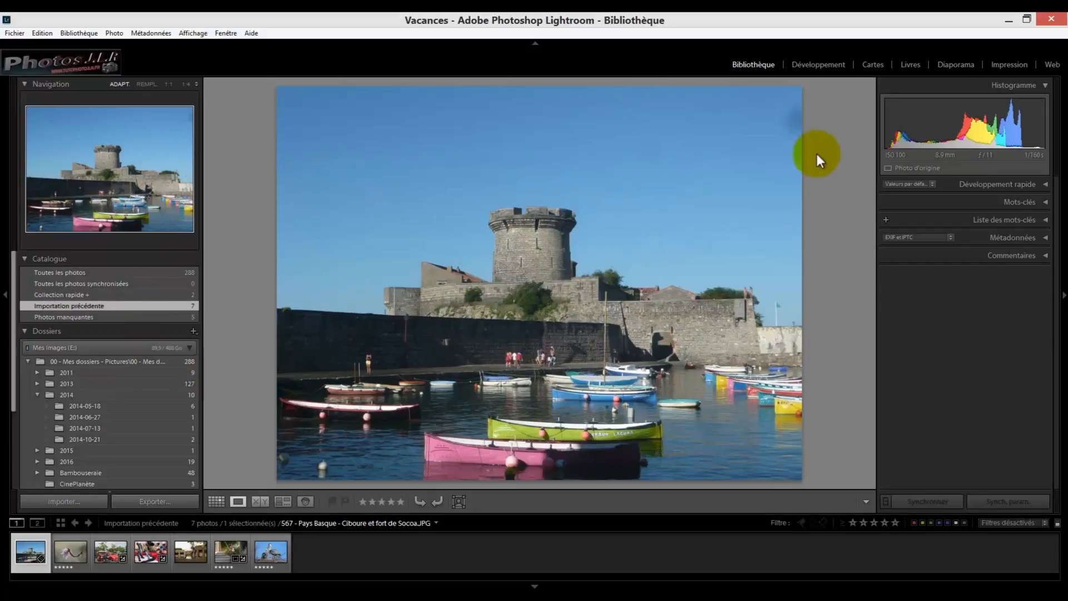
click(817, 65)
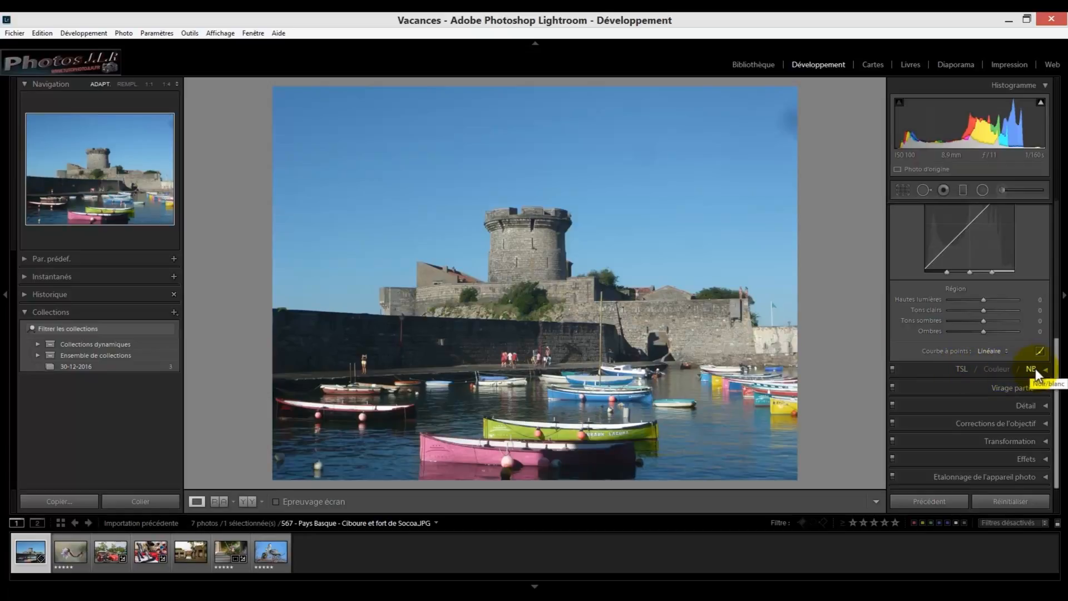
Collapse the Réglages de base and Courbe des tonalités settings and expand the TSL settings
drag(1056, 360, 1049, 212)
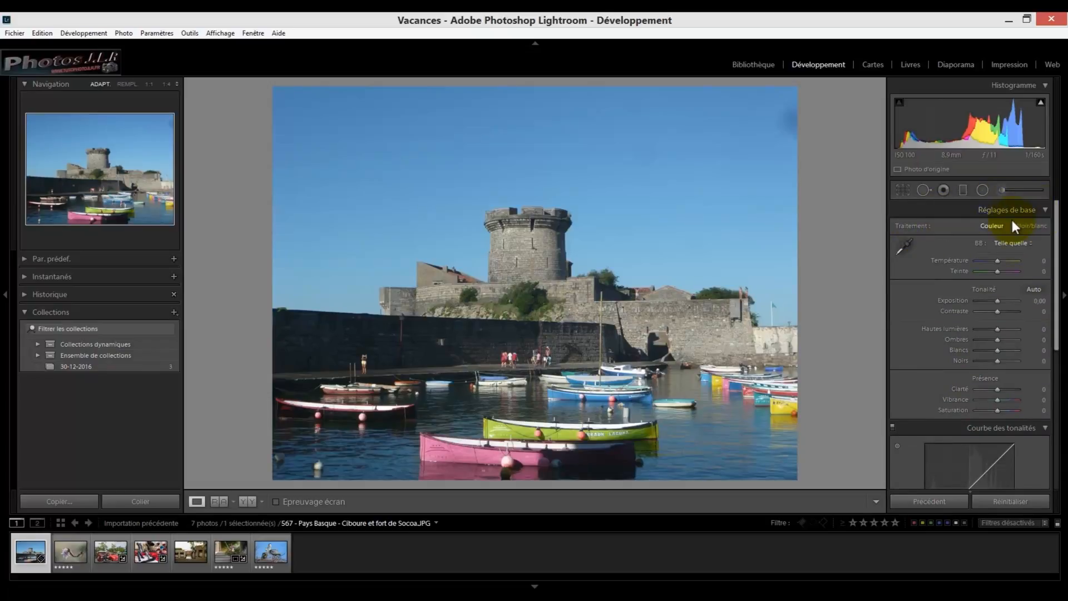
click(1045, 209)
click(1045, 227)
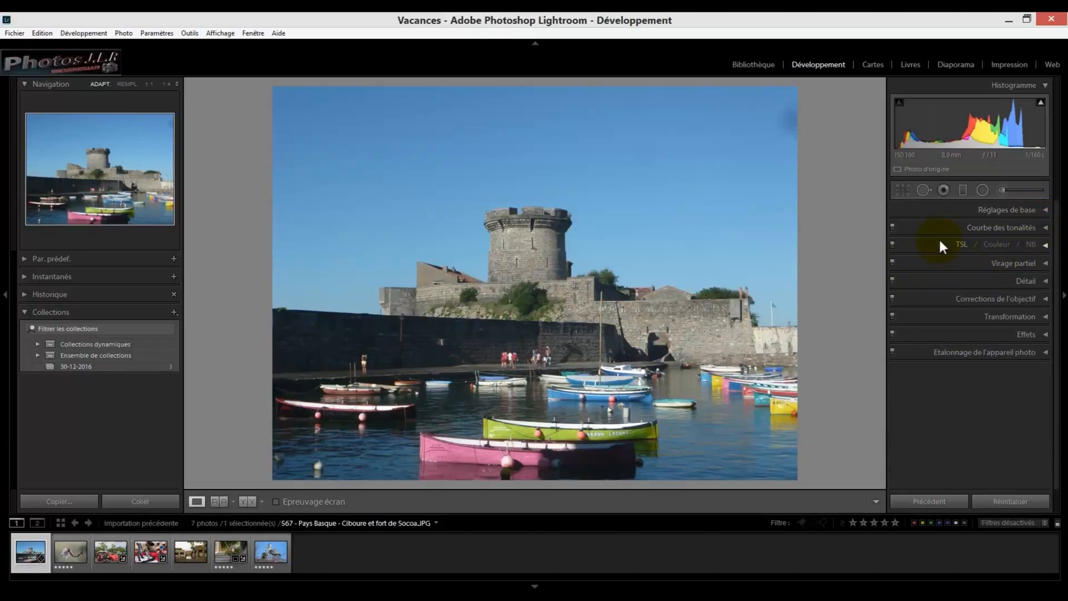
click(1046, 244)
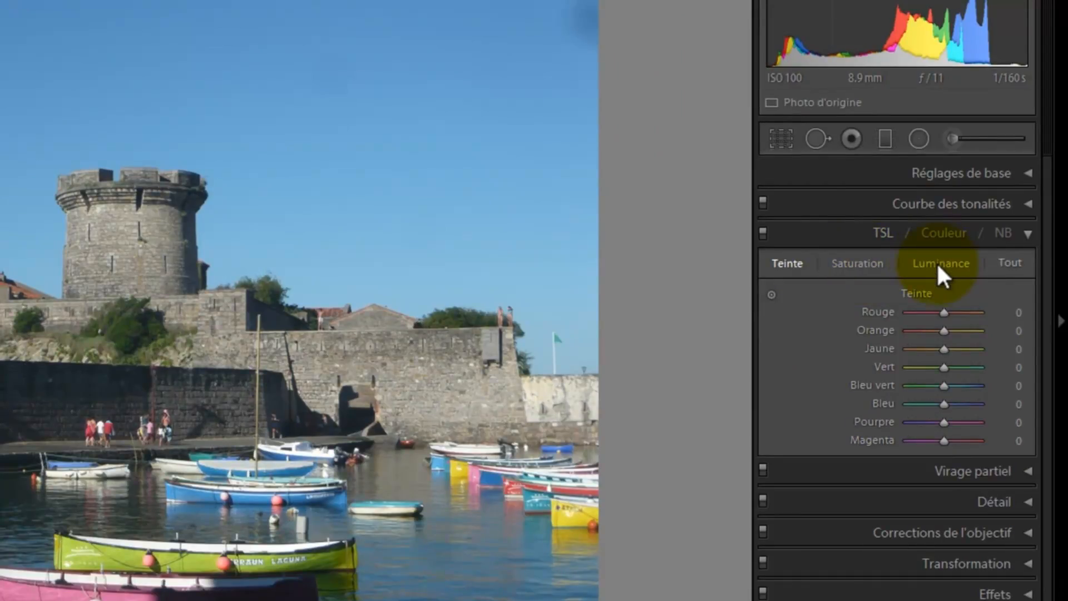
Examine the Teinte, Saturation and Luminance sliders of the TSL settings, both separately and all together
click(789, 265)
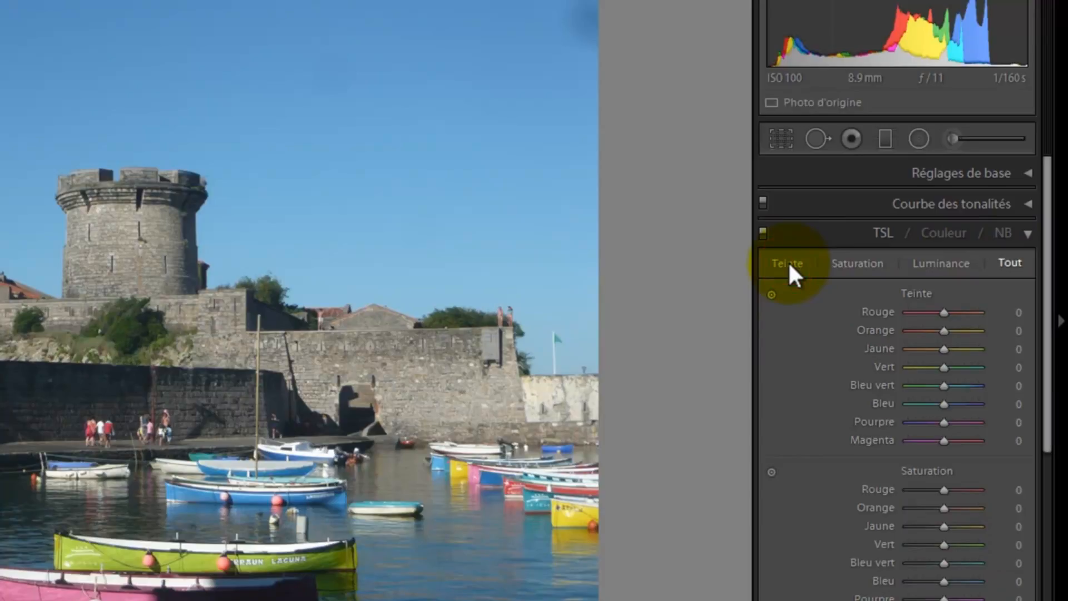
click(788, 261)
click(869, 266)
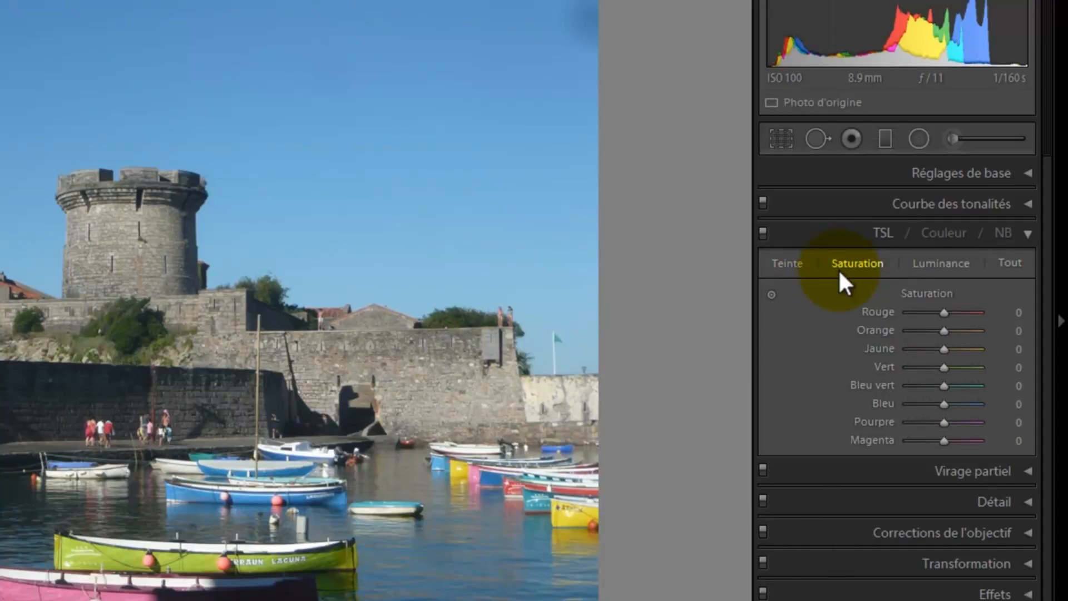
click(779, 263)
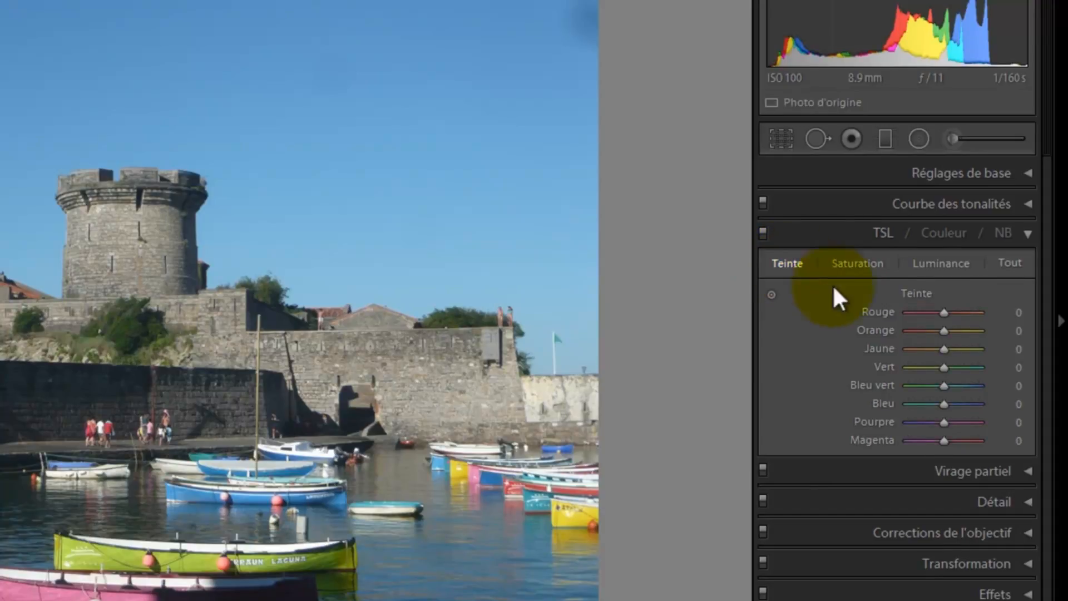
click(953, 263)
click(1012, 263)
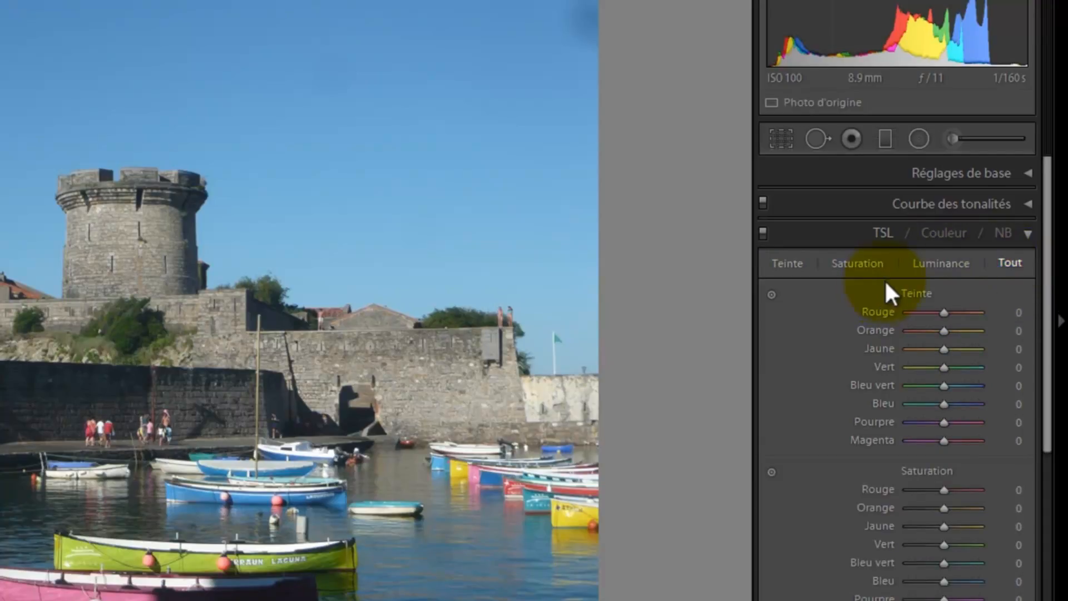
drag(1050, 344, 1047, 381)
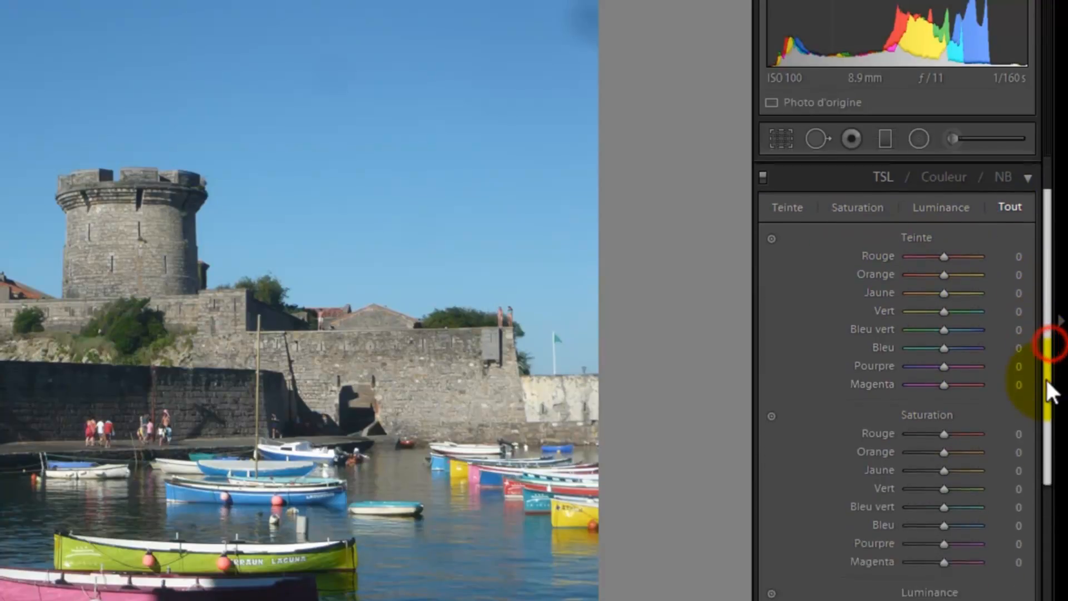
scroll(964, 457, down, 5)
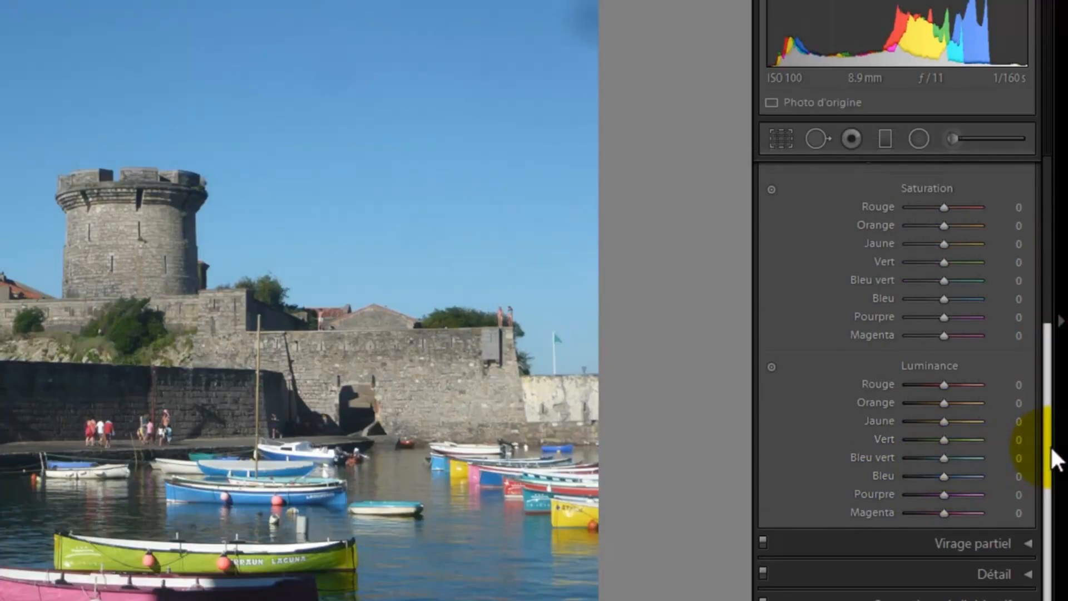
drag(1047, 451, 1041, 282)
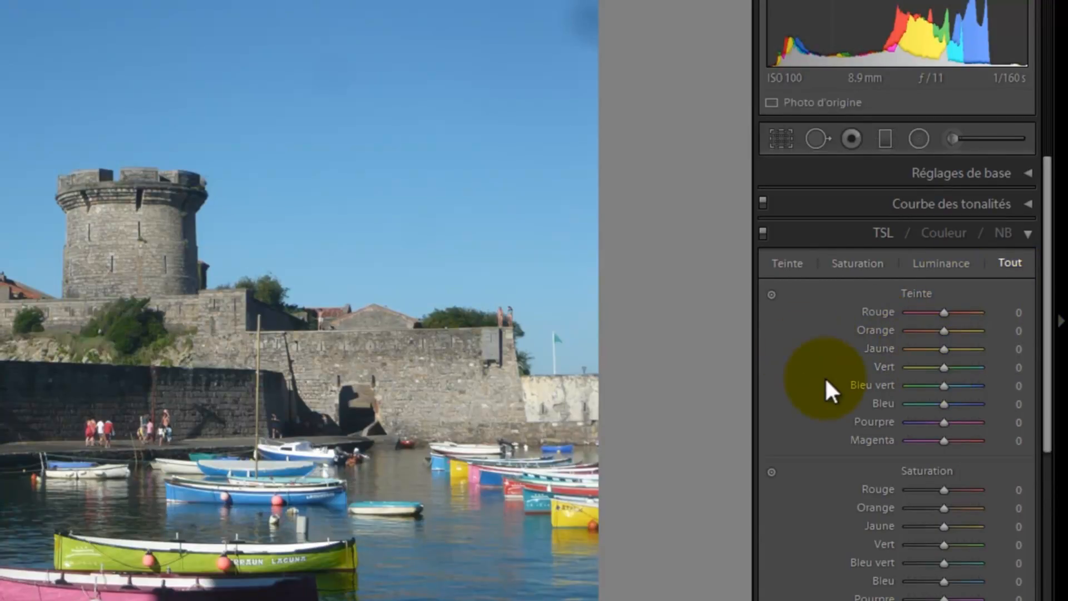
Show only the Teinte sliders, compare the Rouge hue at −100 and +100, and set it to −54
click(791, 267)
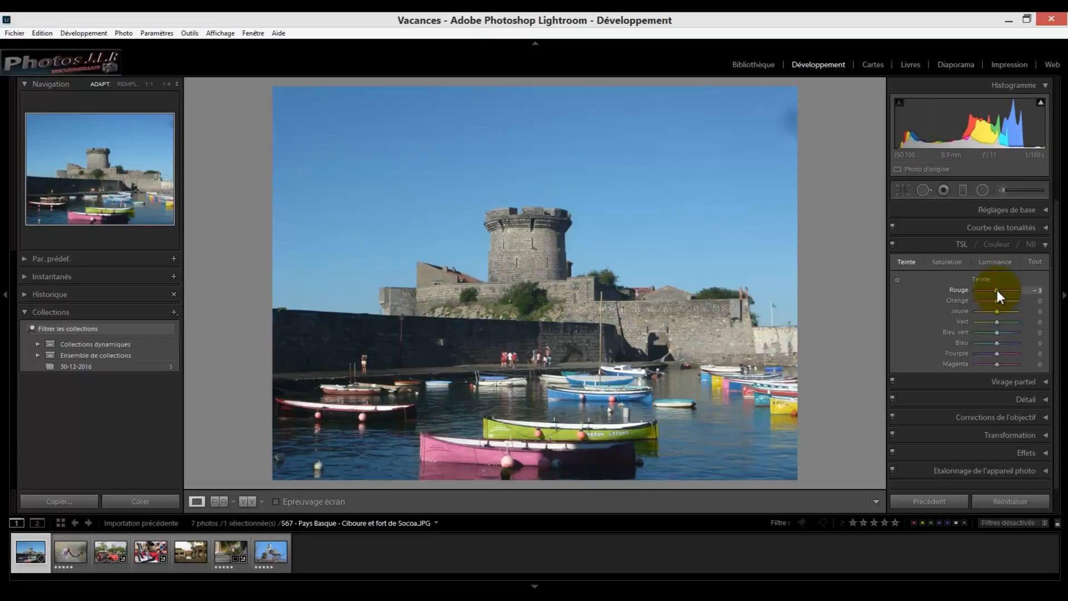
drag(995, 290, 993, 290)
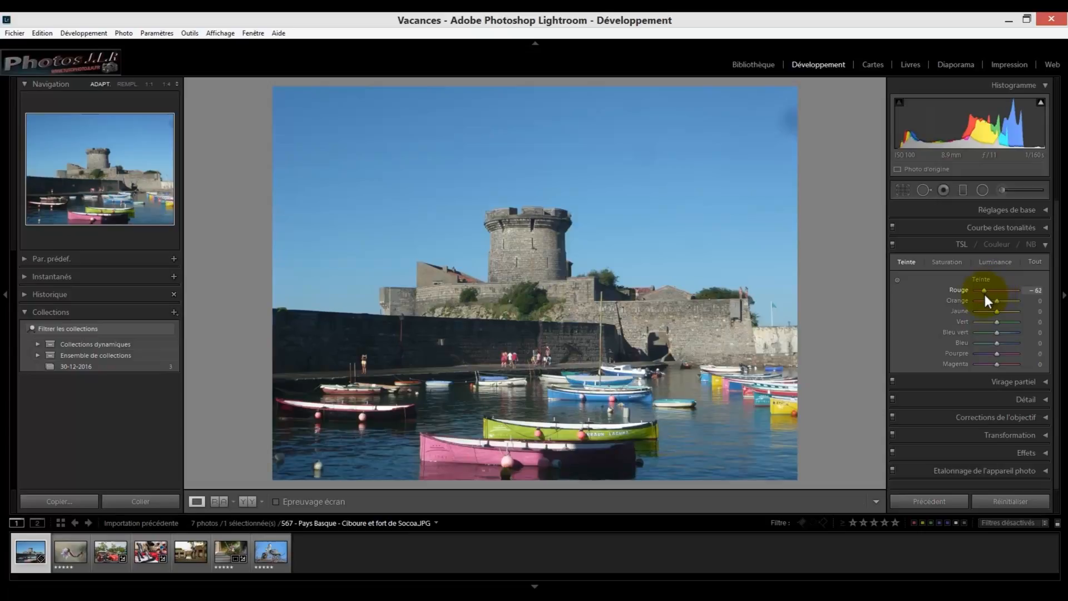
drag(983, 294, 1026, 275)
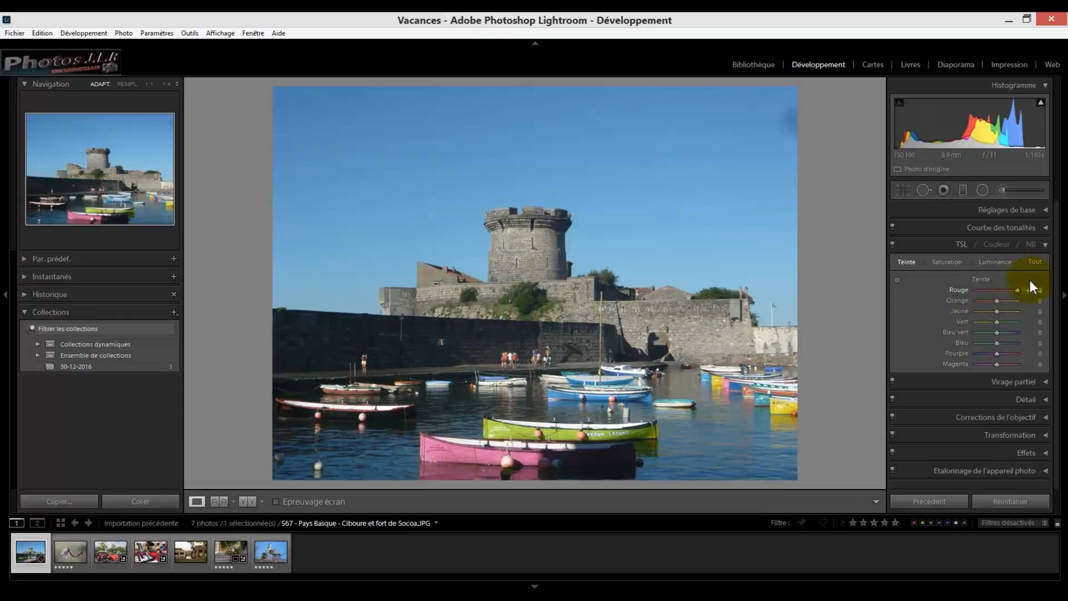
drag(1019, 292, 983, 298)
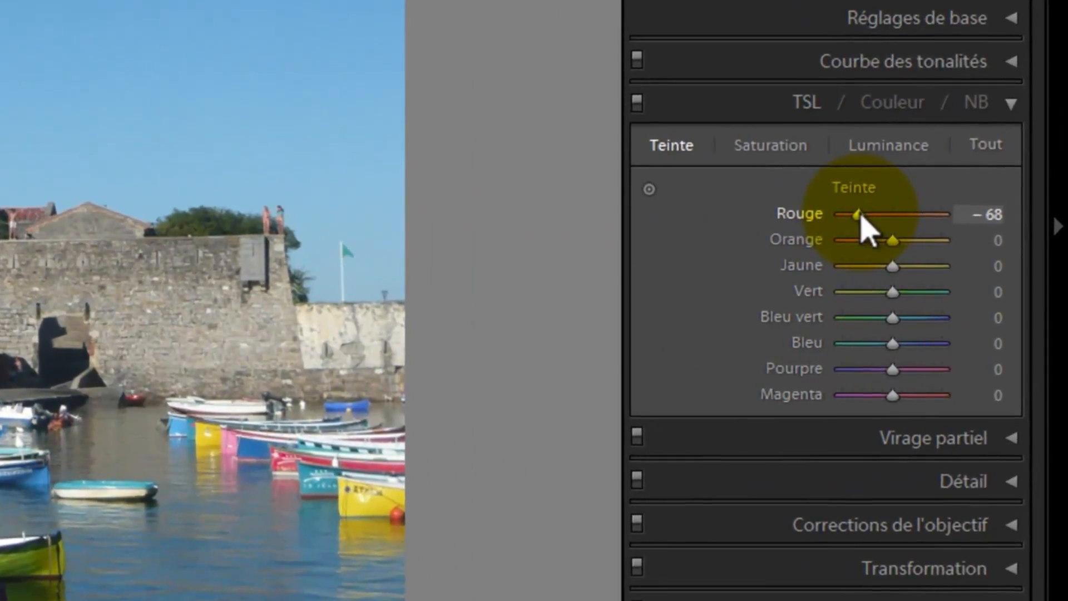
drag(983, 289, 972, 295)
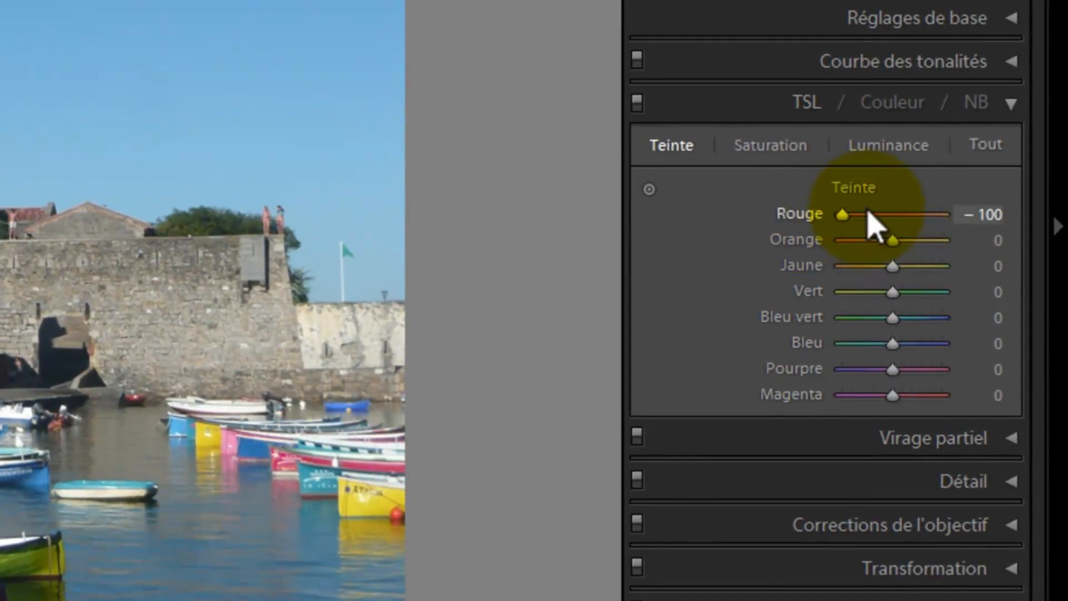
drag(843, 216, 1004, 210)
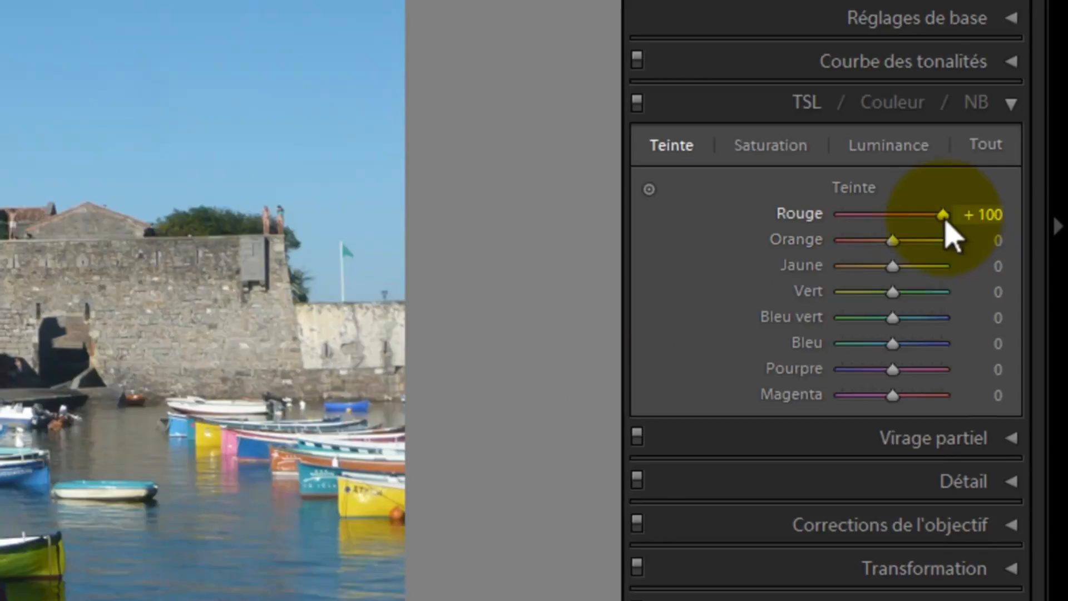
drag(943, 215, 884, 217)
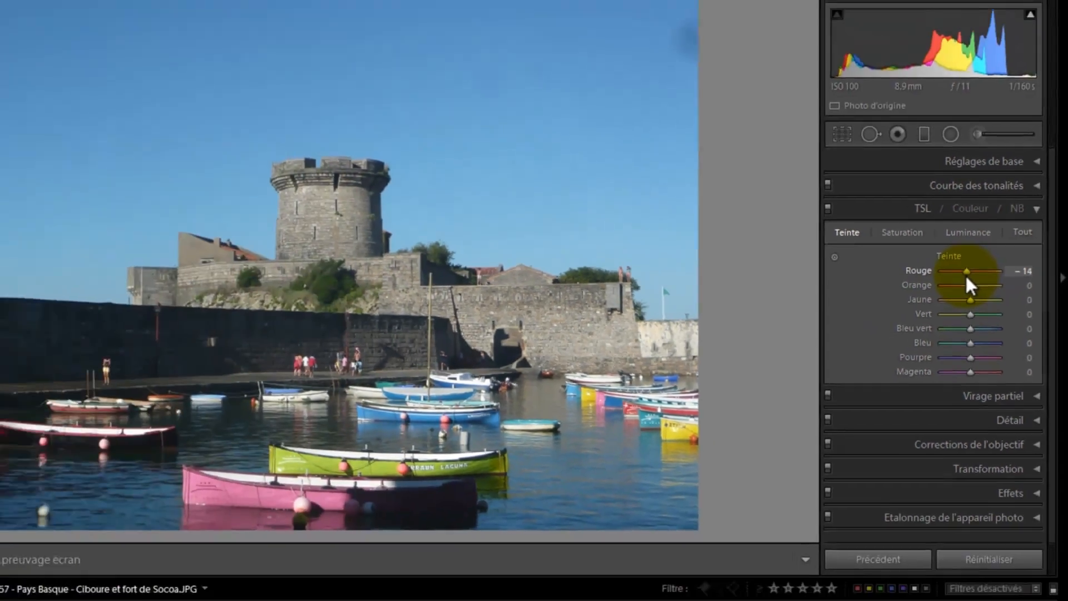
drag(966, 274, 985, 302)
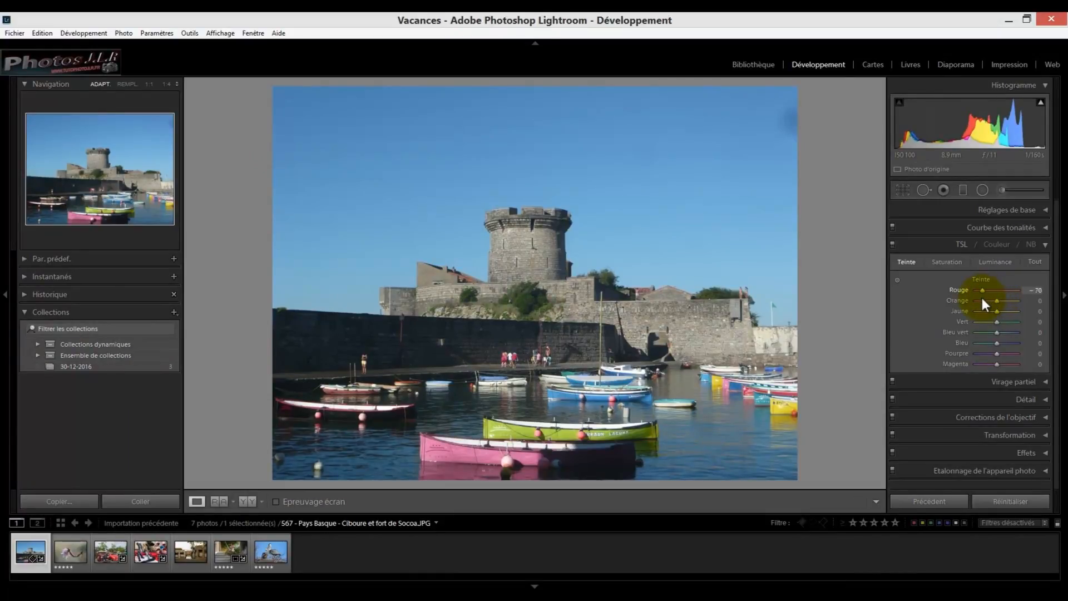
drag(988, 301, 987, 301)
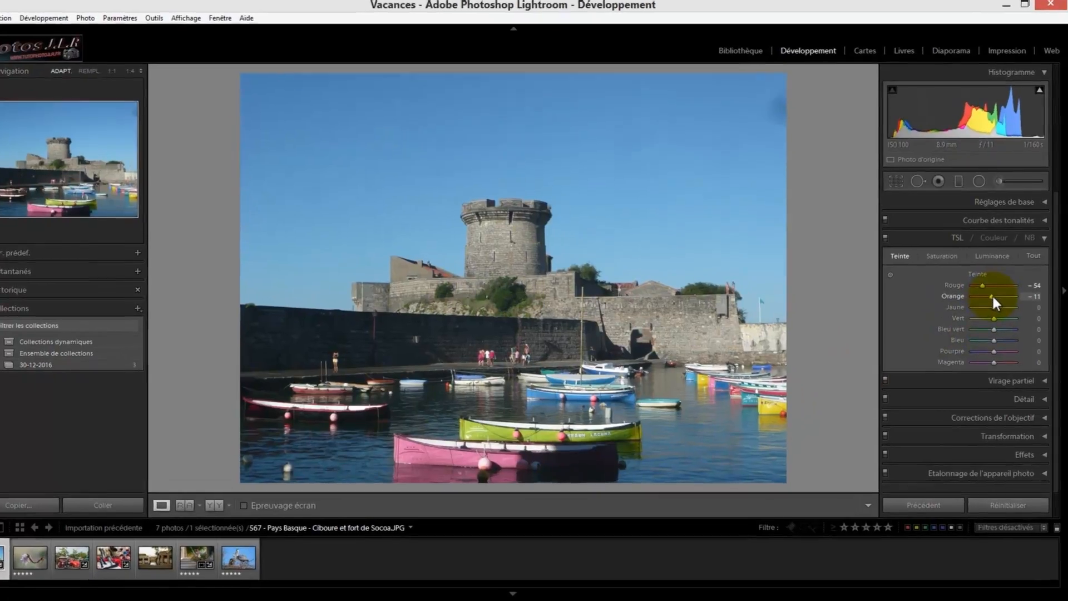
Try the Orange hue at +54 and set it to −100
drag(994, 300, 1015, 299)
mouse_move(972, 215)
mouse_down()
mouse_move(906, 214)
mouse_move(962, 218)
mouse_up()
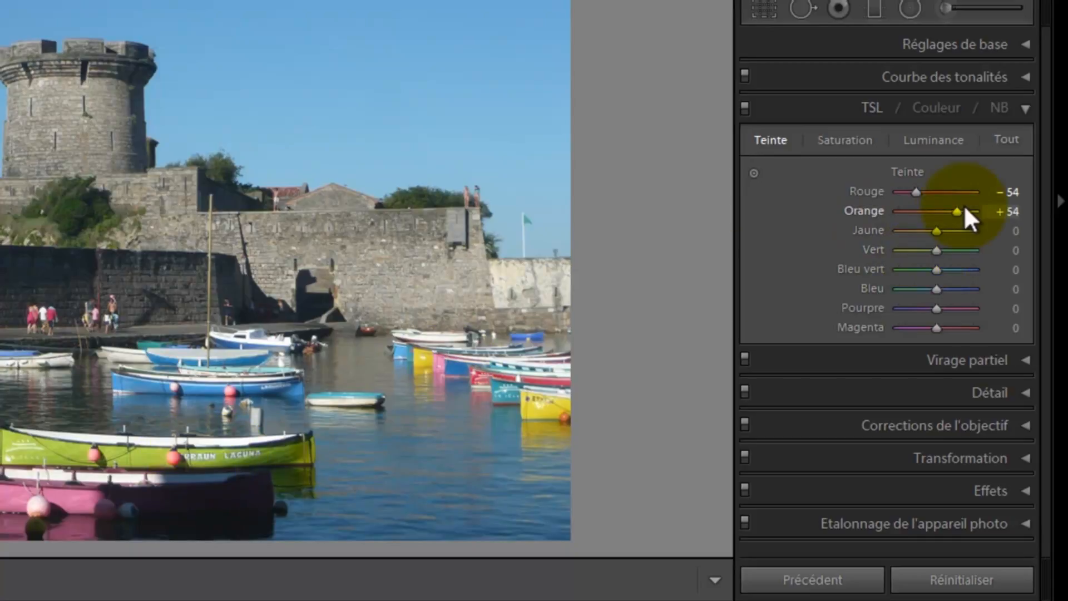
drag(957, 210, 860, 214)
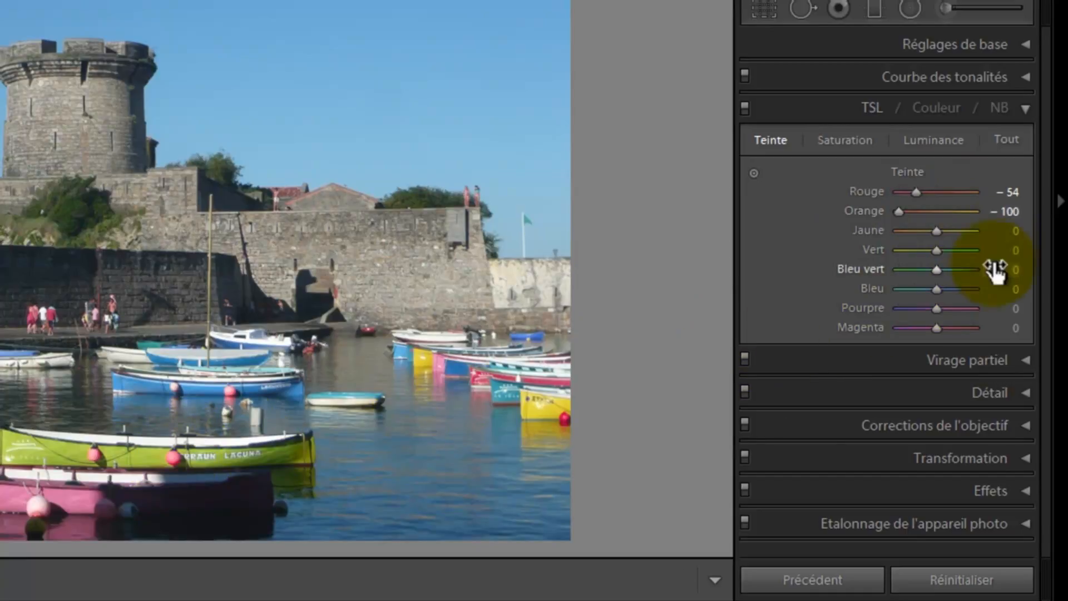
Try the Jaune hue at −100 and set it to −38
drag(938, 232, 931, 232)
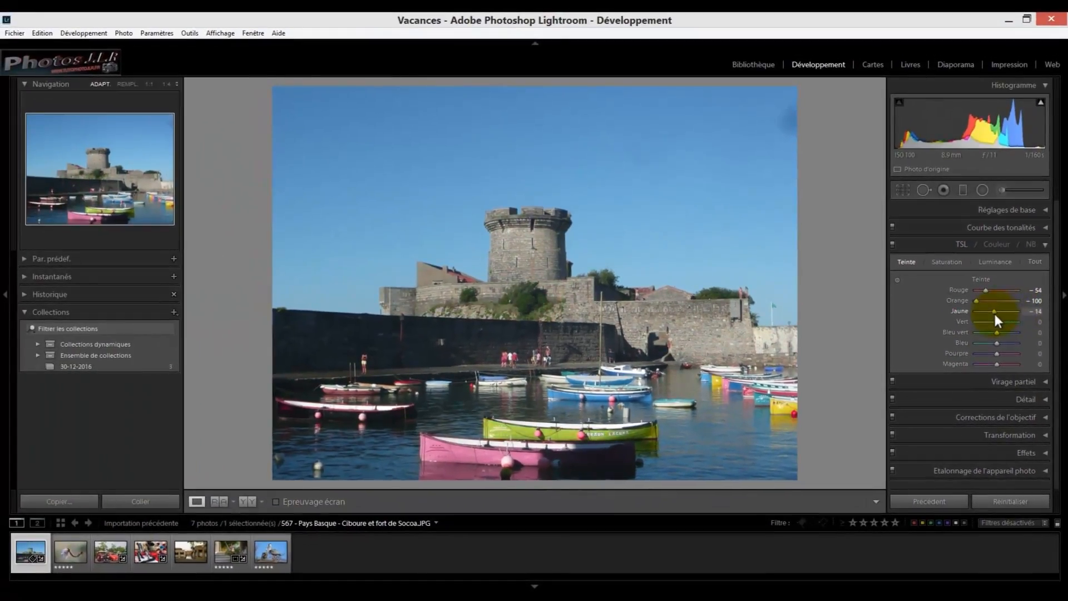
mouse_move(994, 314)
mouse_down()
mouse_move(1034, 307)
mouse_move(989, 315)
mouse_up()
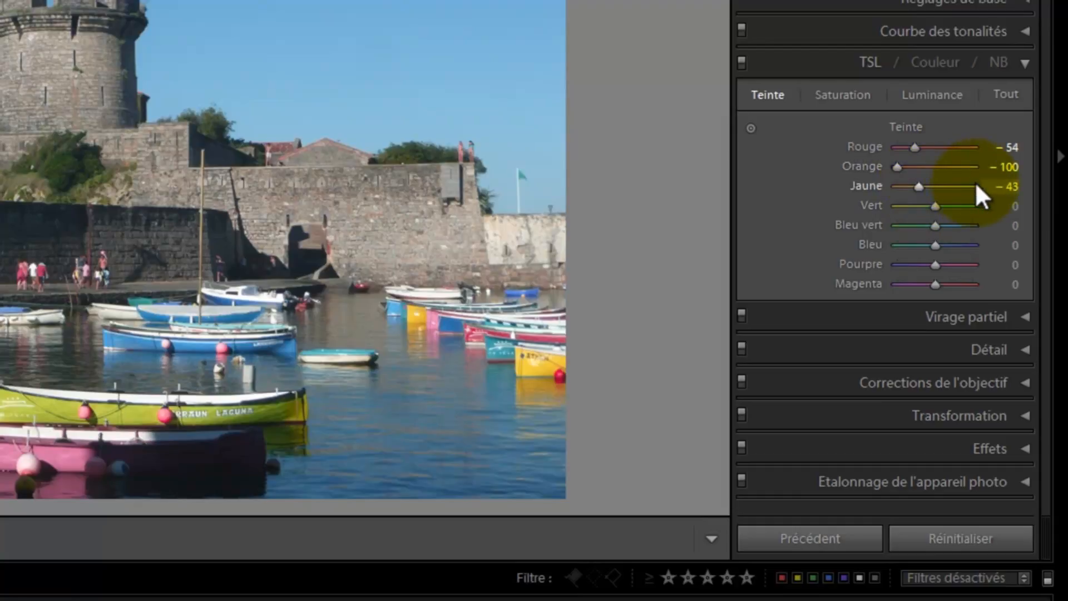
drag(920, 185, 851, 194)
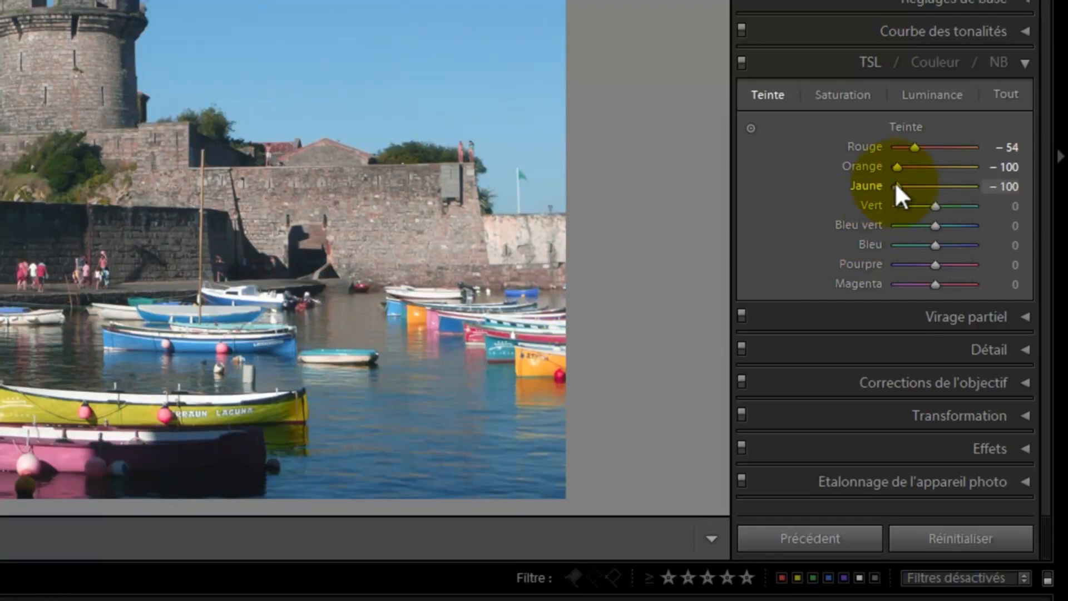
drag(897, 186, 922, 207)
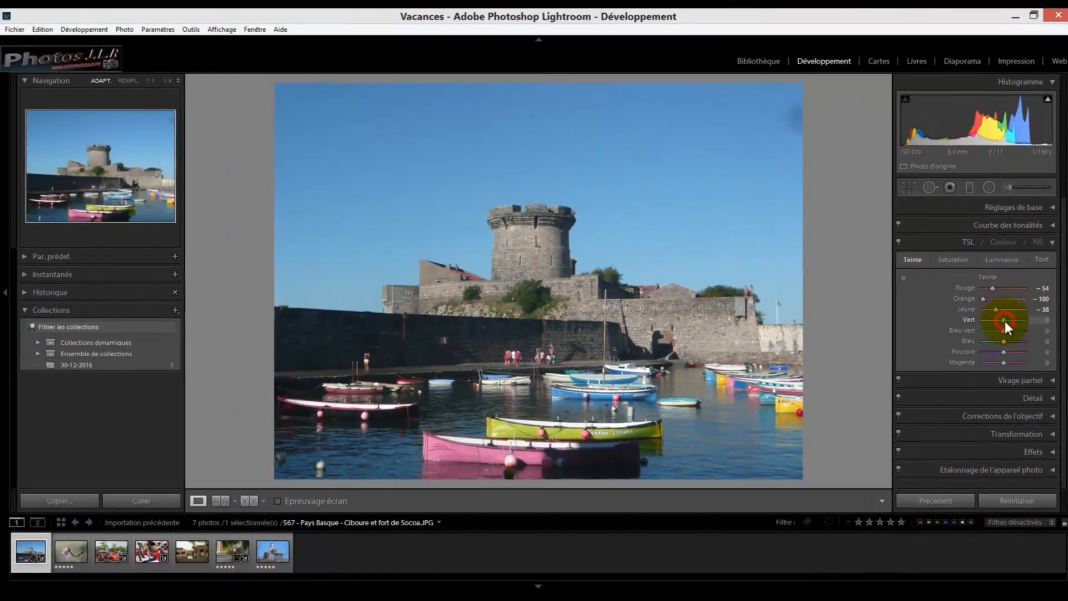
Compare the Vert hue at −100 and +100 on the green boat, and set it to +65
drag(1005, 322, 985, 332)
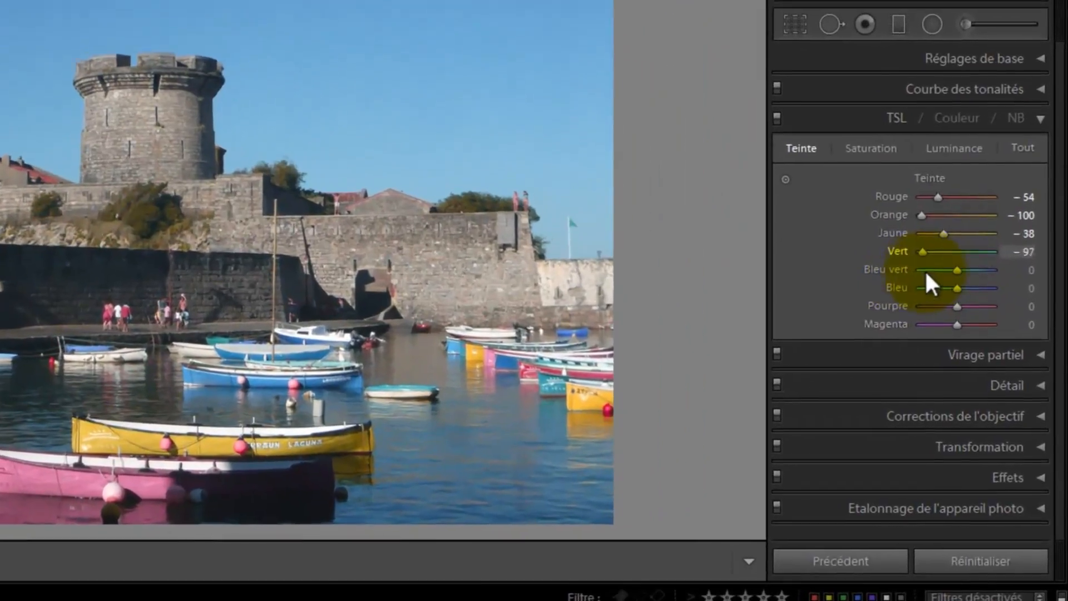
drag(924, 269, 963, 279)
click(214, 453)
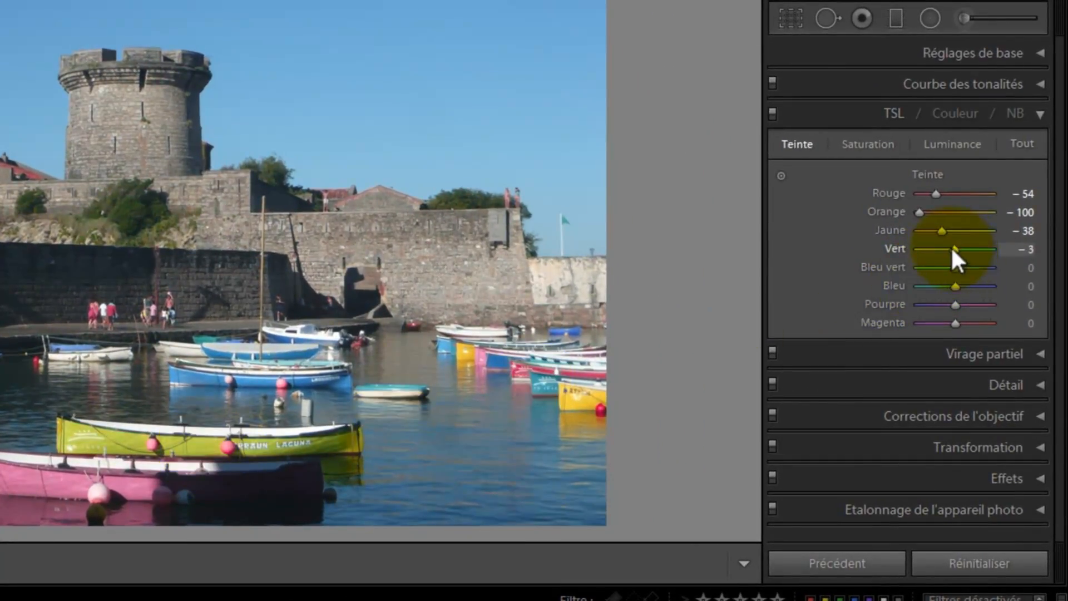
drag(954, 249, 841, 273)
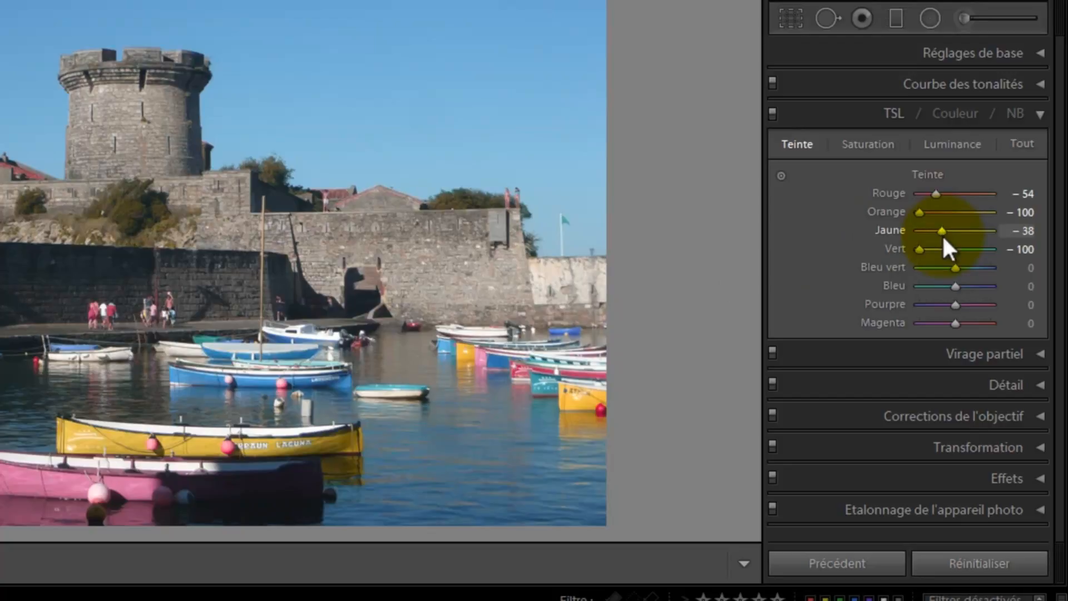
drag(919, 248, 1012, 252)
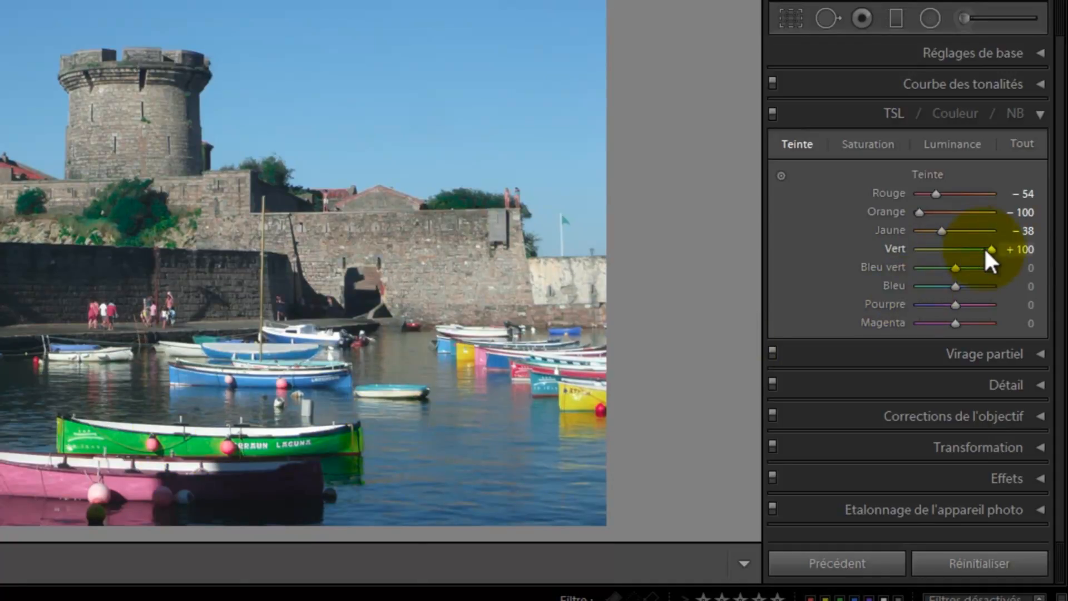
mouse_move(995, 249)
mouse_down()
mouse_move(948, 256)
mouse_move(982, 249)
mouse_up()
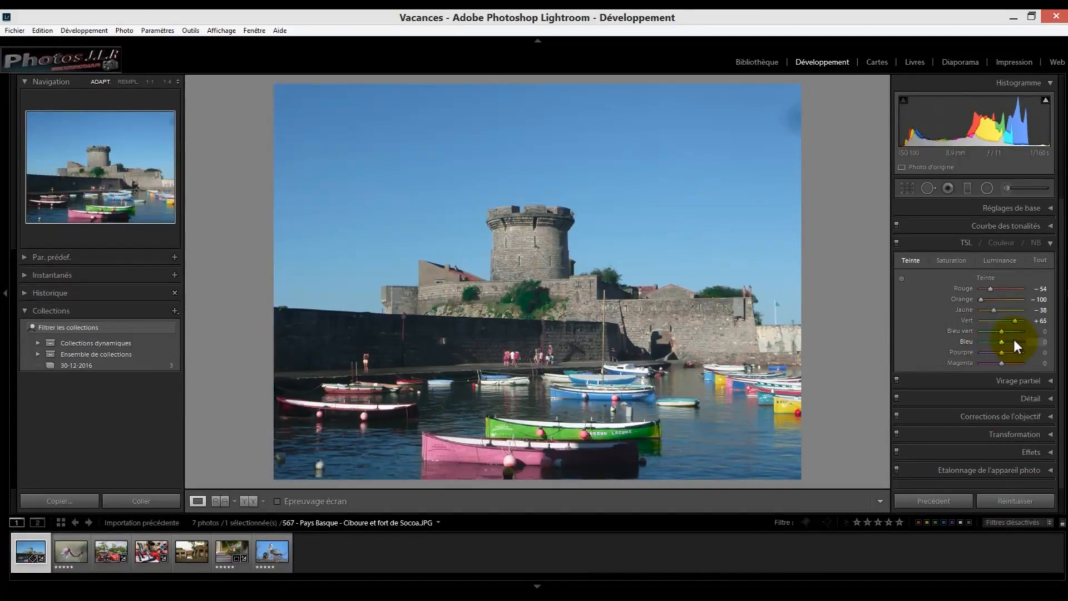
Compare the Bleu vert hue at −100 and +100 on the harbour photo, and set it to +19
mouse_move(1002, 331)
mouse_down()
mouse_move(977, 333)
mouse_move(1006, 322)
mouse_up()
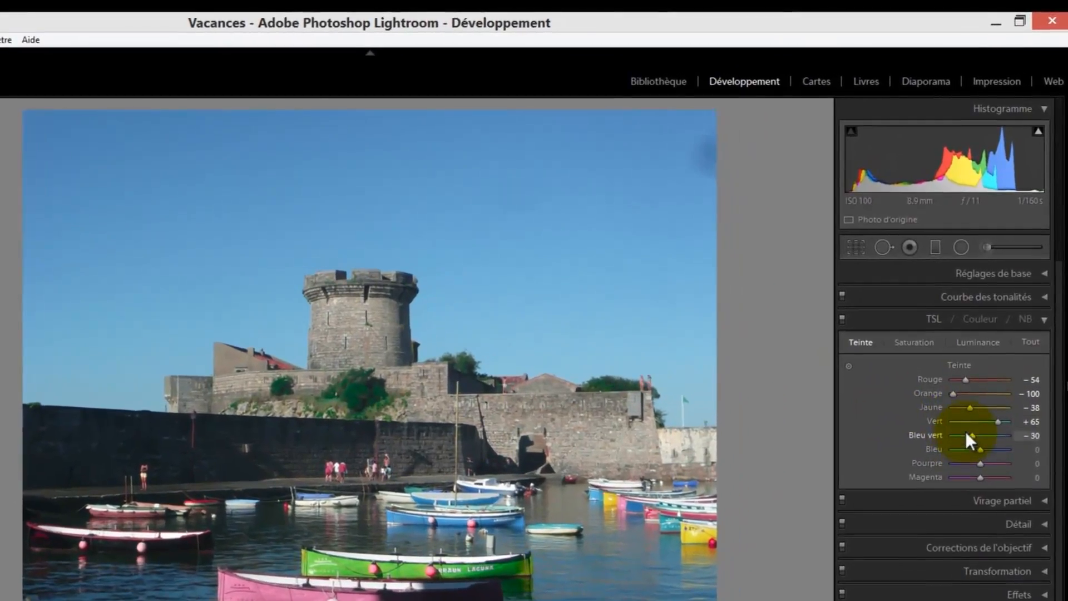
drag(972, 441, 1036, 428)
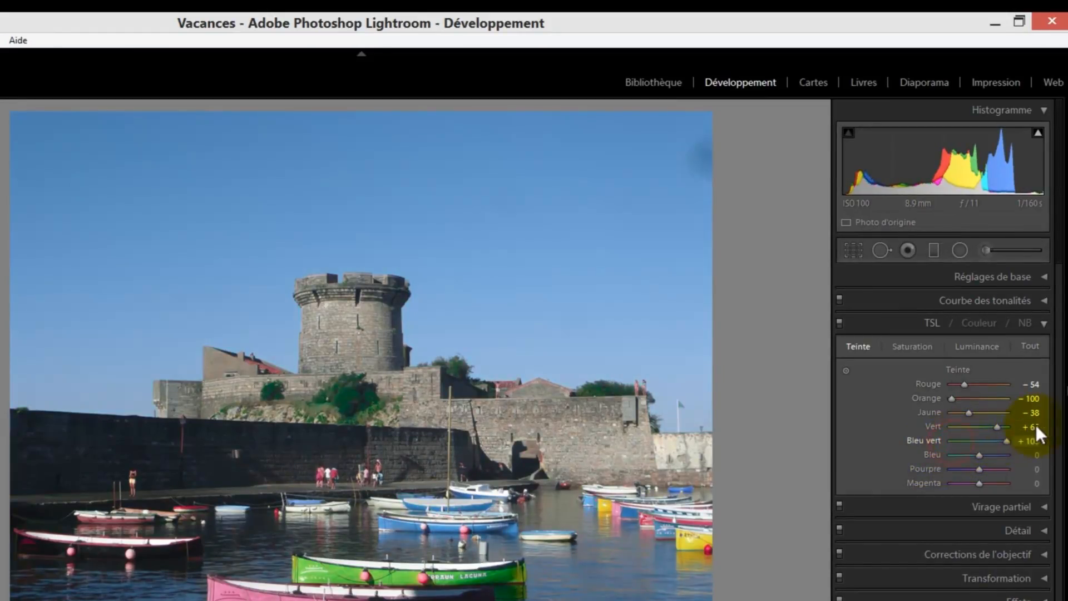
click(1005, 435)
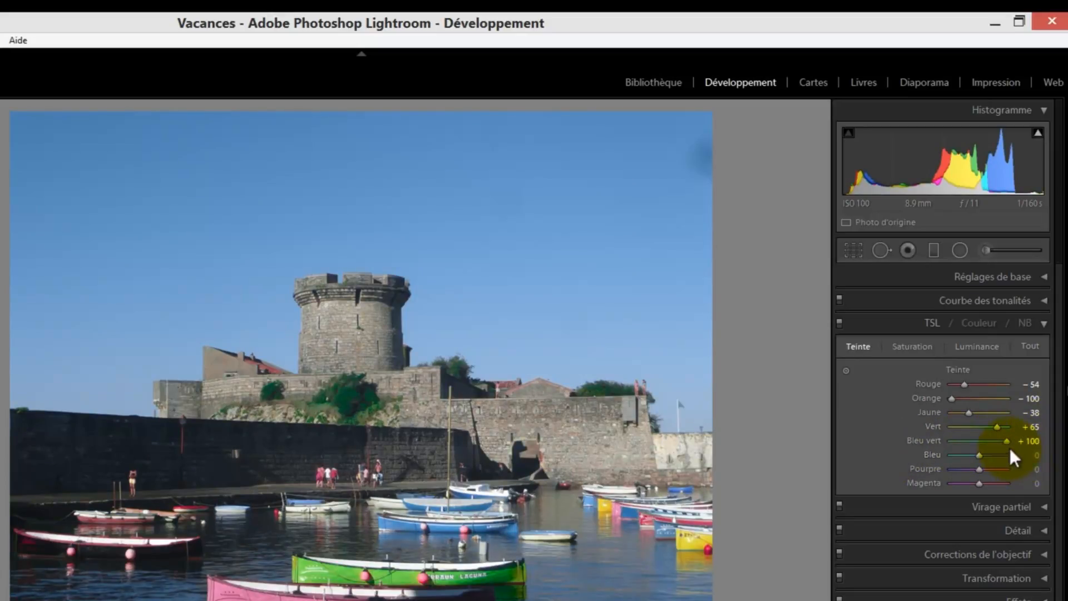
click(949, 440)
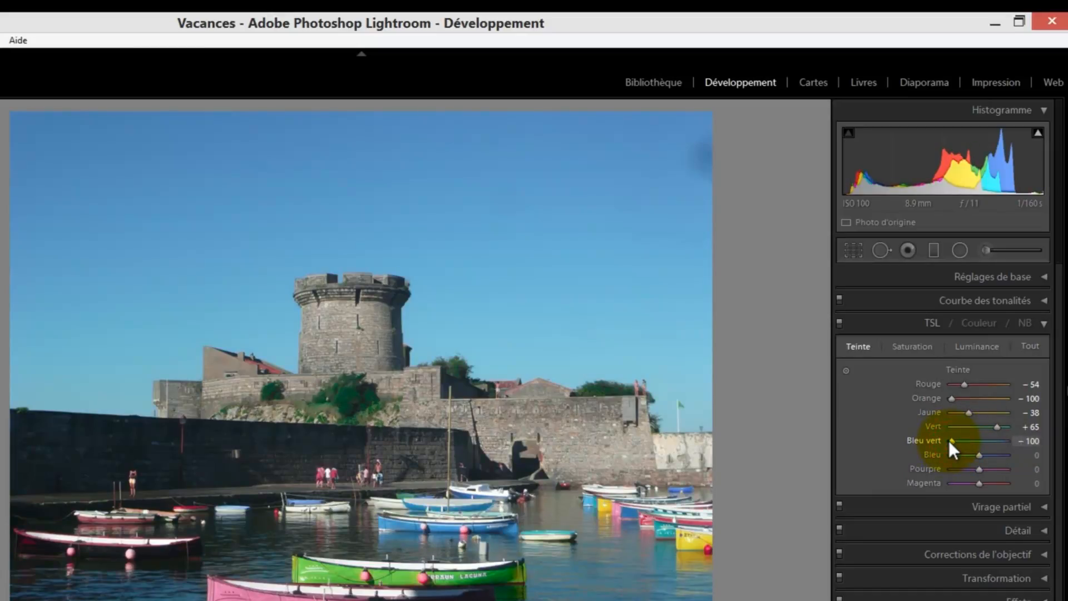
drag(949, 439, 1014, 445)
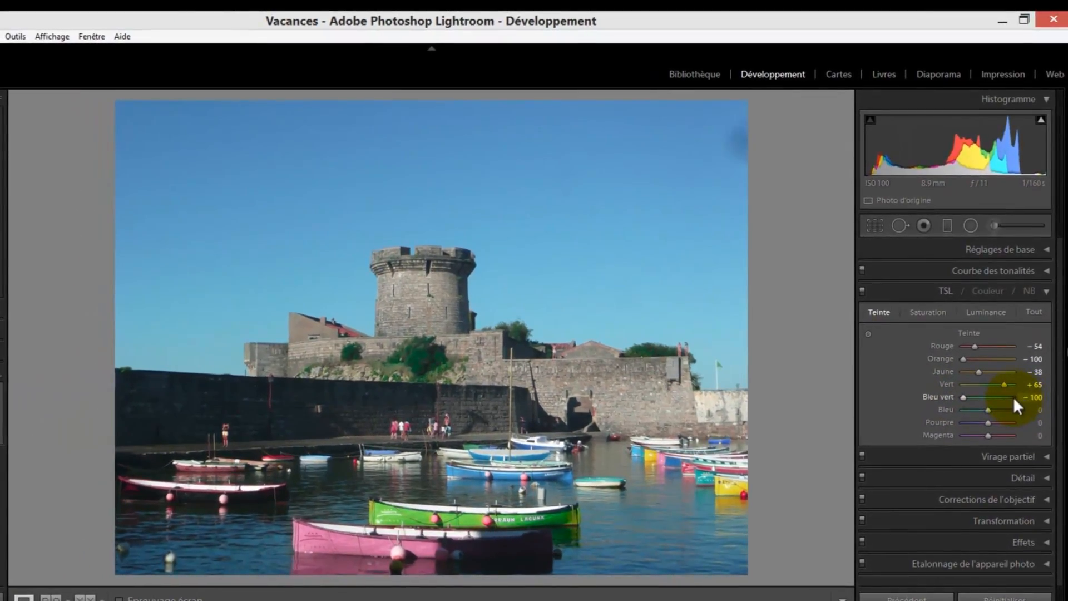
click(1013, 396)
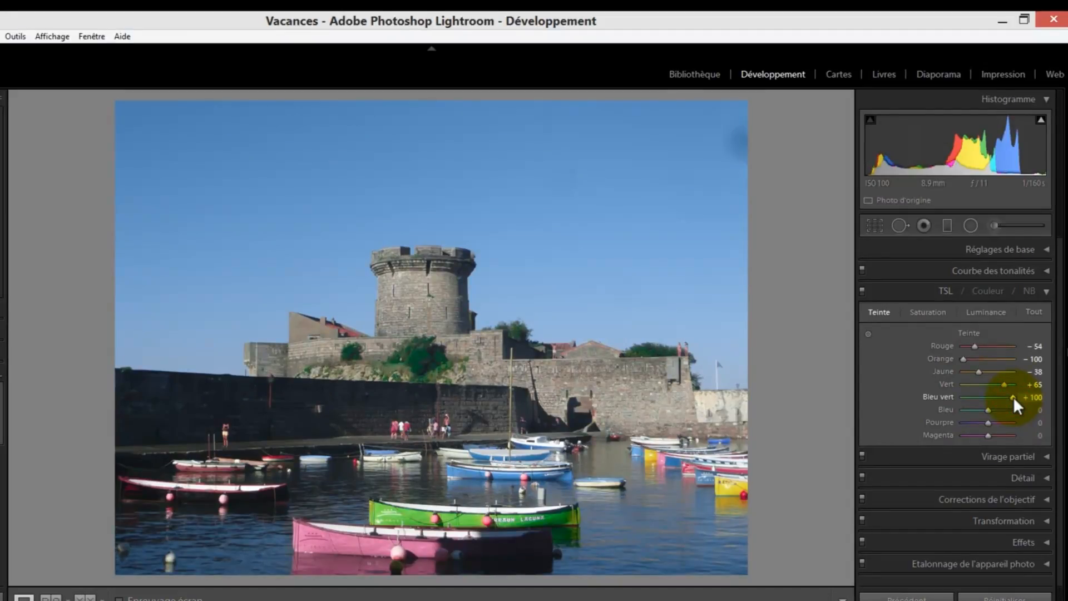
drag(1010, 396, 990, 400)
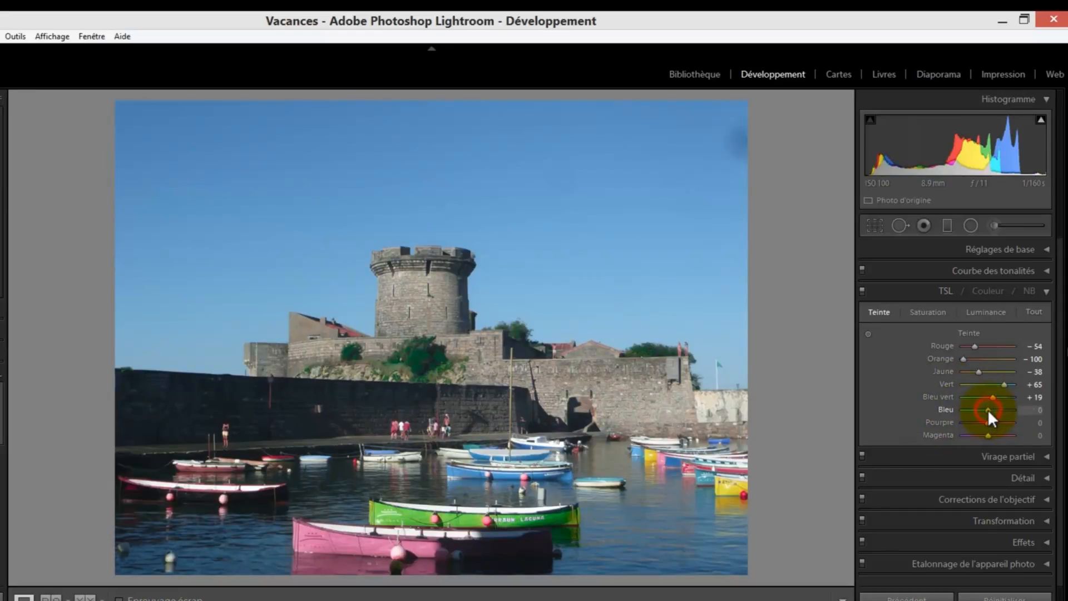
Try the Bleu hue at +70 and set it to −19, and compare the Pourpre hue at +100 and −100 before returning it to 0
drag(988, 412, 1028, 413)
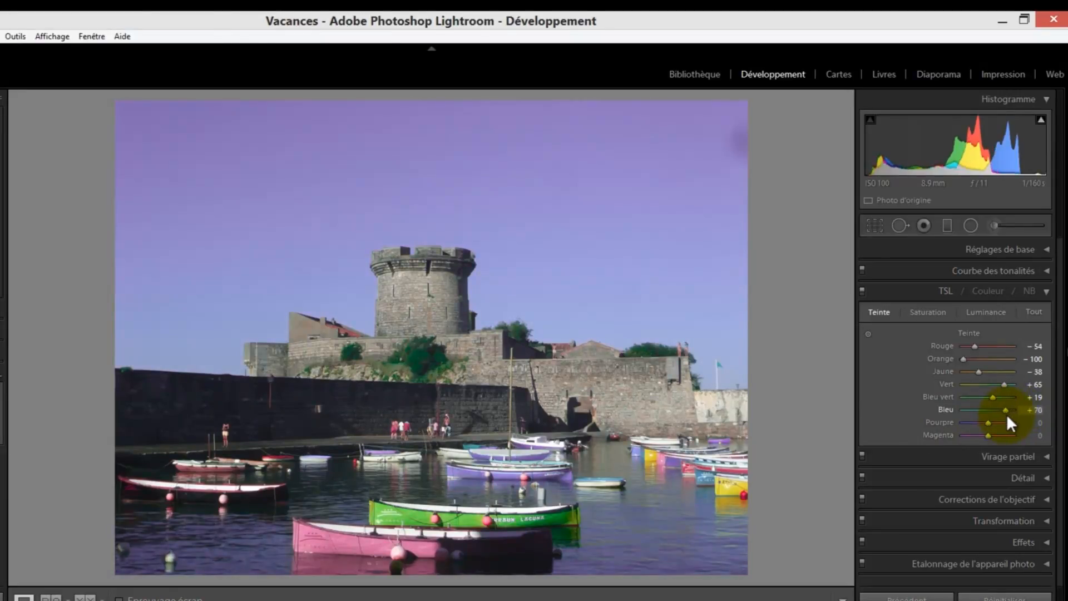
drag(1015, 410, 1042, 422)
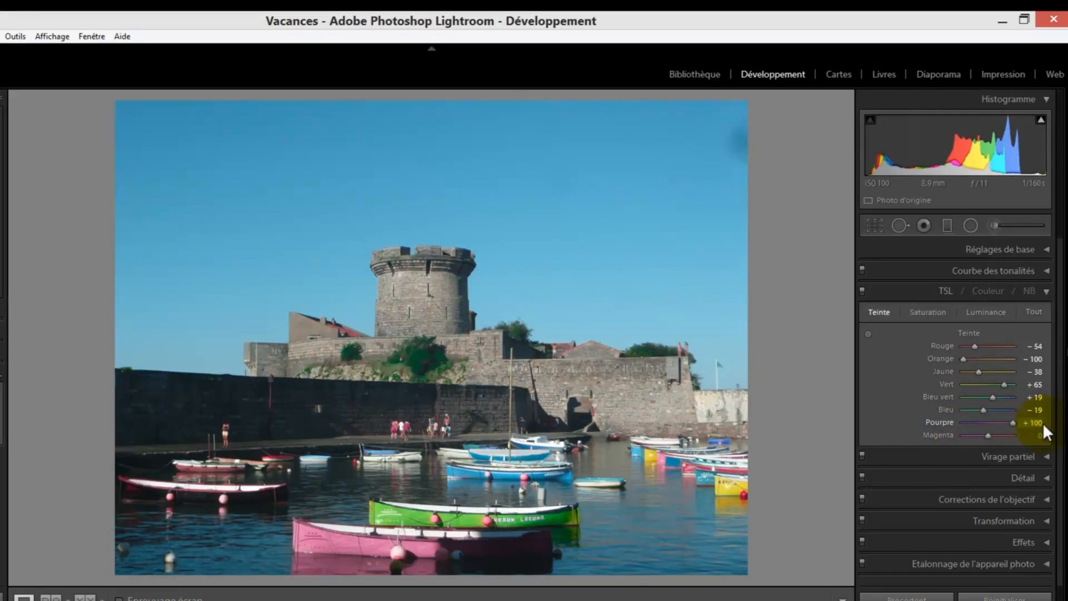
click(961, 422)
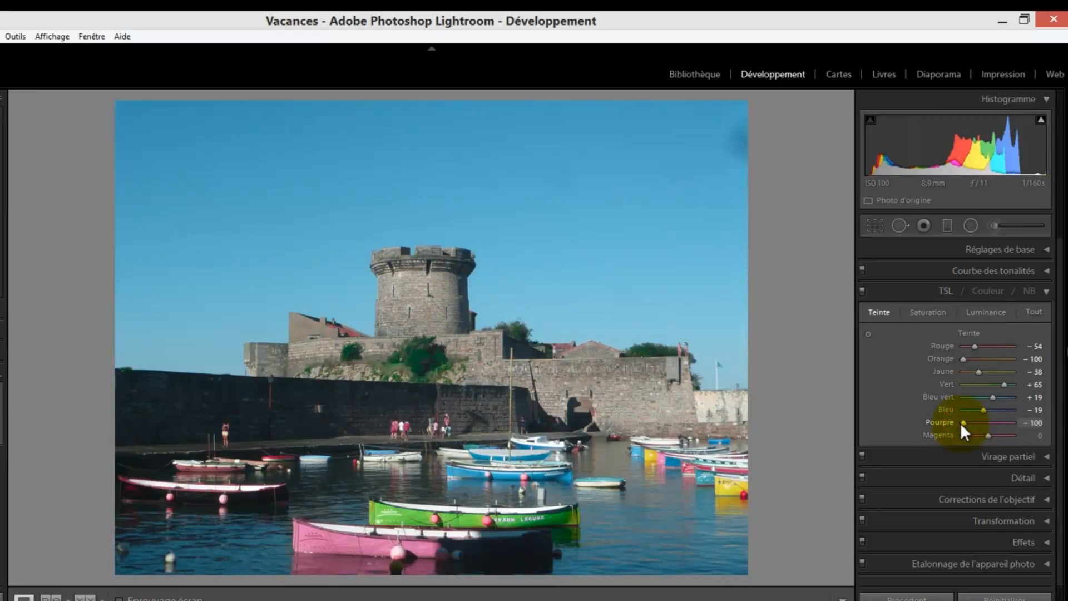
click(1012, 422)
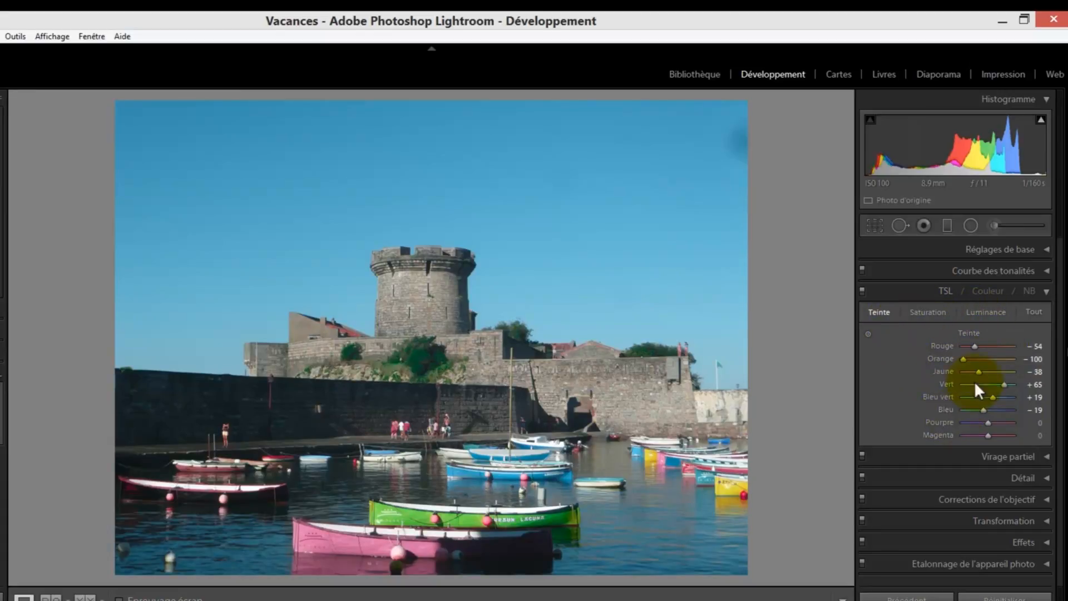
Reset the Rouge, Orange, Jaune, Vert, Bleu and Bleu vert hues to 0
double_click(975, 346)
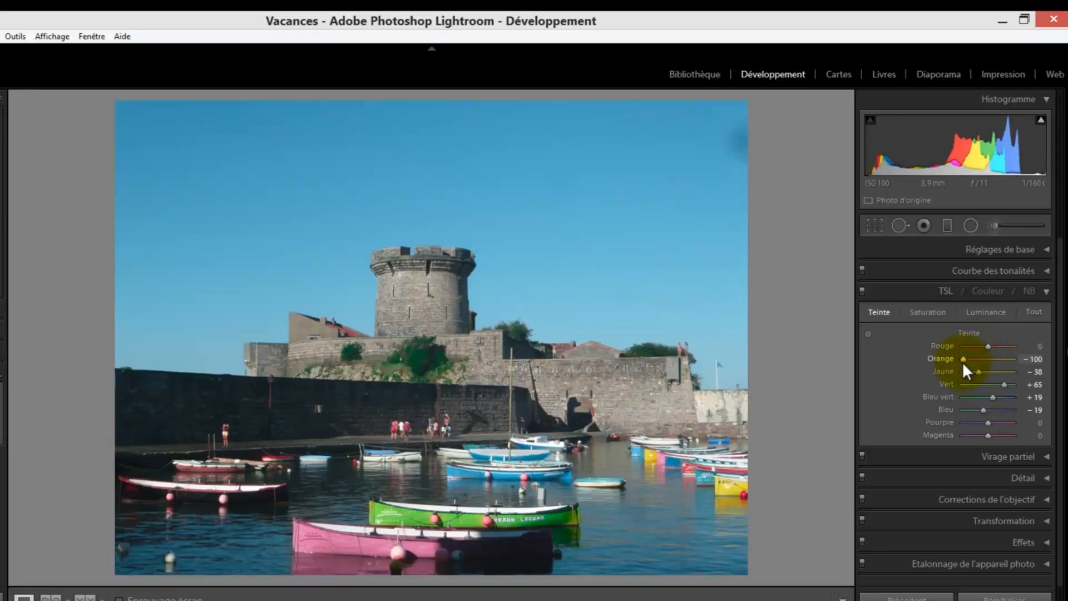
double_click(964, 358)
double_click(978, 371)
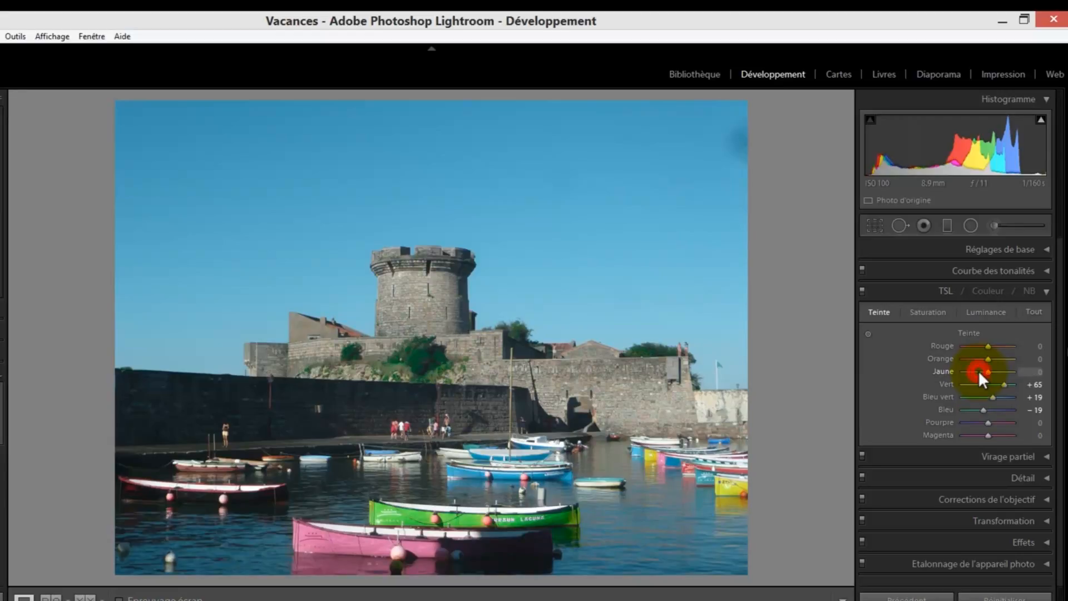
double_click(1005, 384)
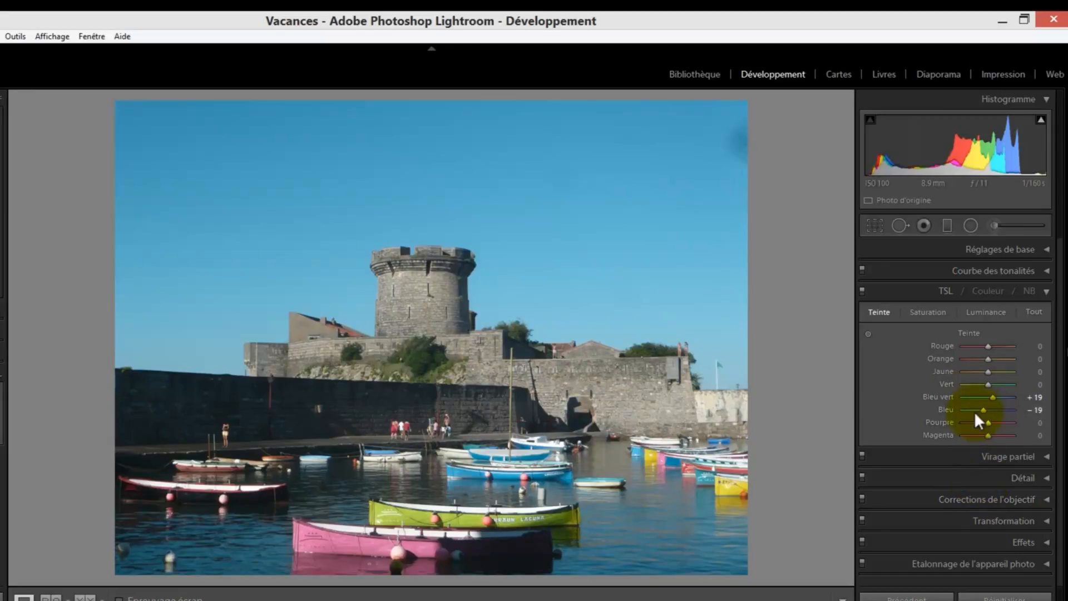
drag(984, 408, 986, 411)
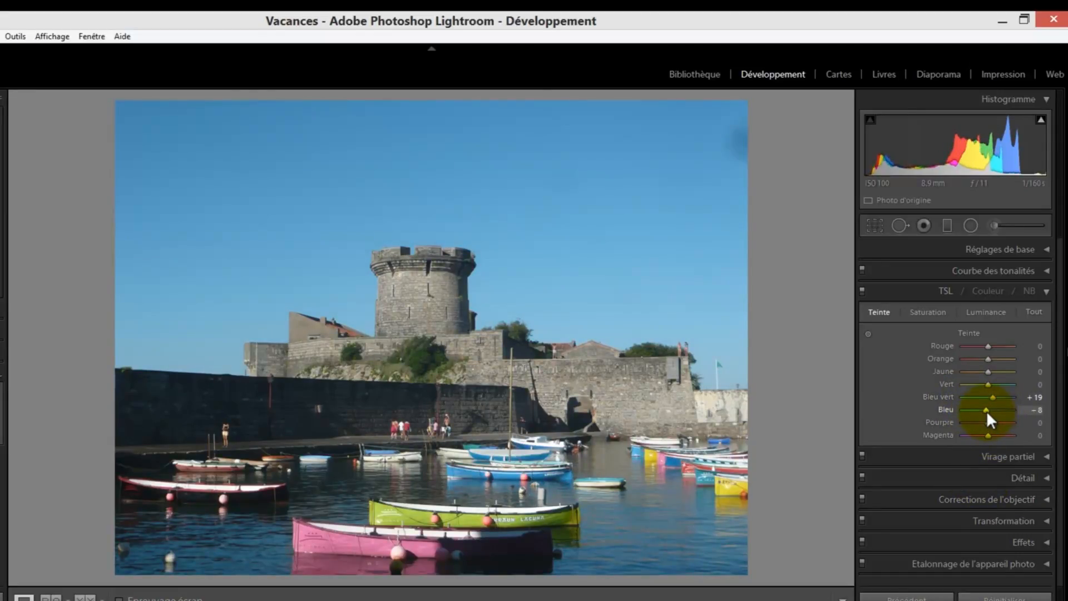
double_click(987, 411)
double_click(996, 395)
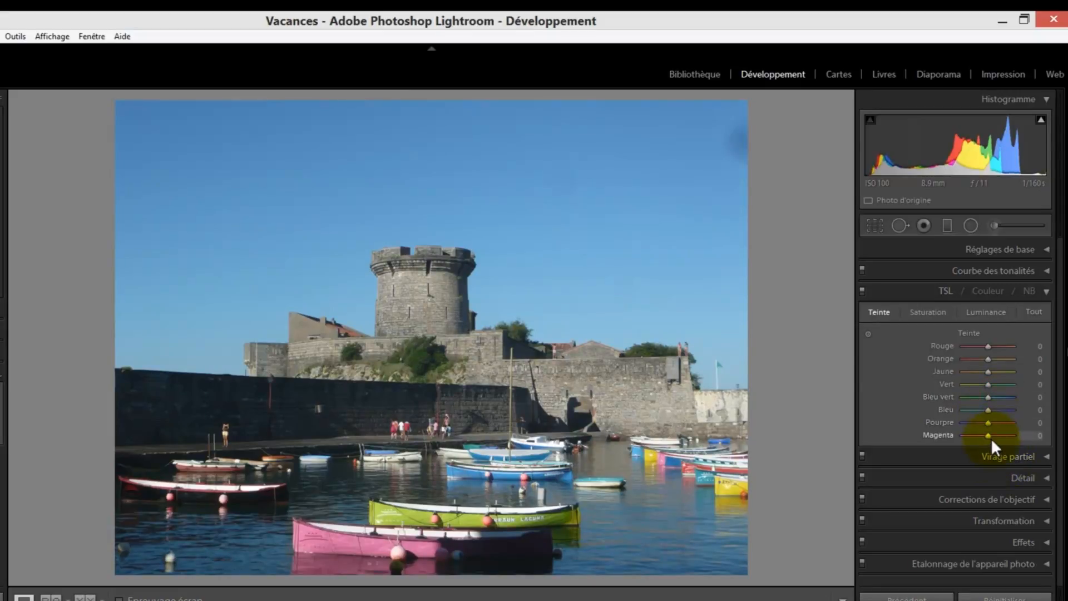
Compare the Magenta hue at −100 and +100 on the pink boat, and reset it to 0
mouse_move(988, 436)
mouse_down()
mouse_move(944, 437)
mouse_move(999, 434)
mouse_move(986, 432)
mouse_up()
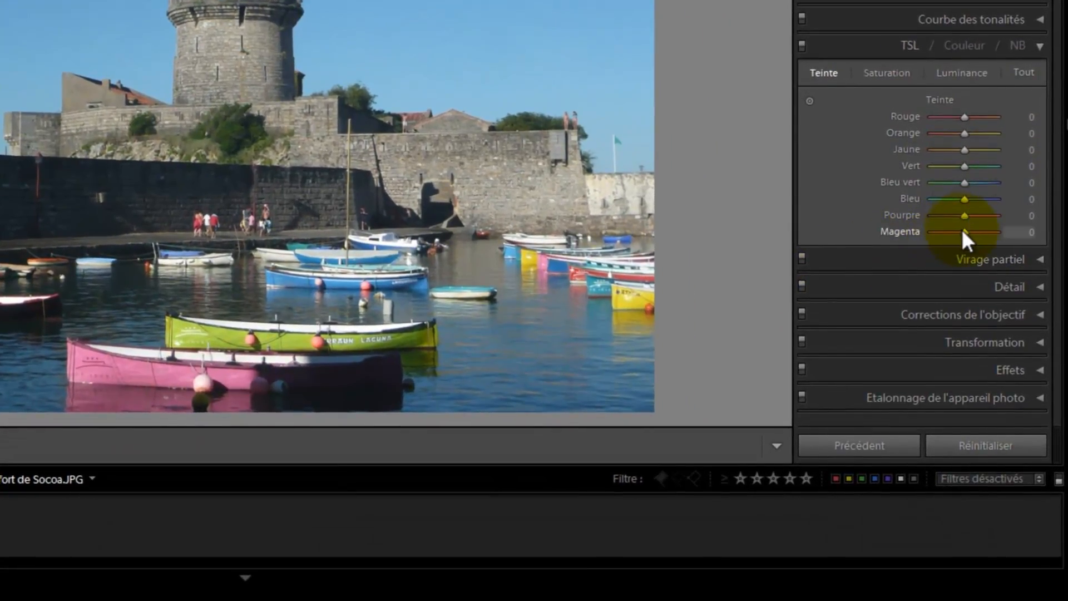
drag(963, 231, 886, 240)
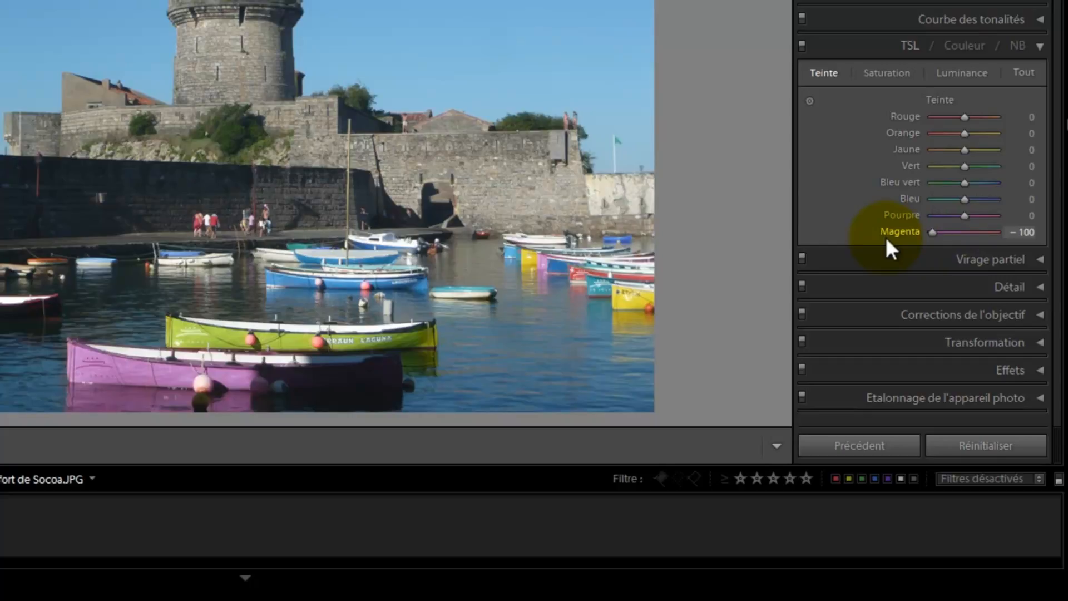
drag(924, 234, 1021, 233)
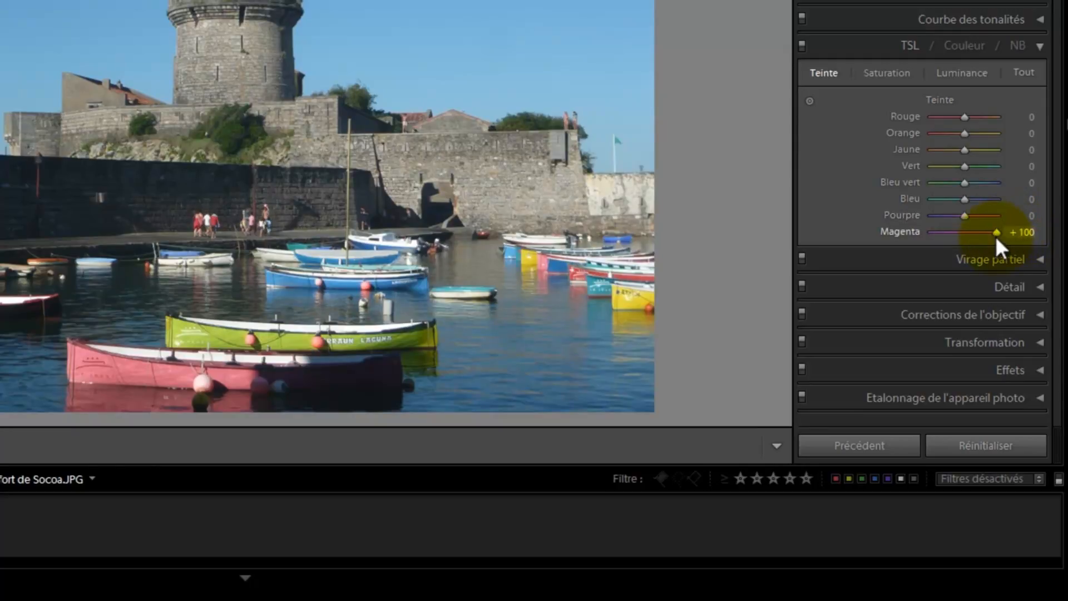
double_click(995, 234)
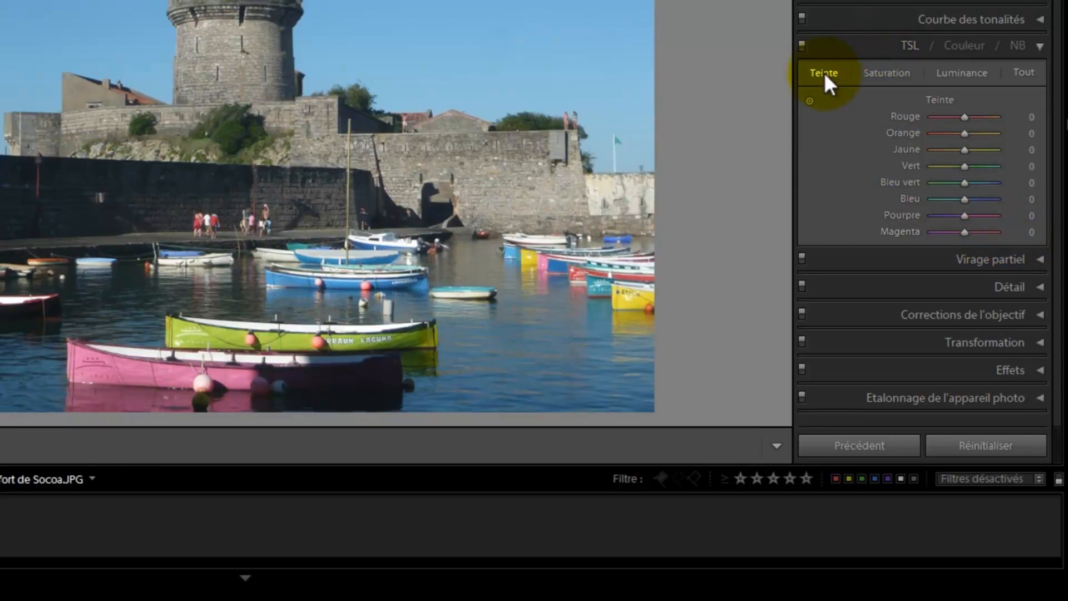
Show only the Saturation sliders and open the flower bouquet photo _JLR9497.dng
click(887, 69)
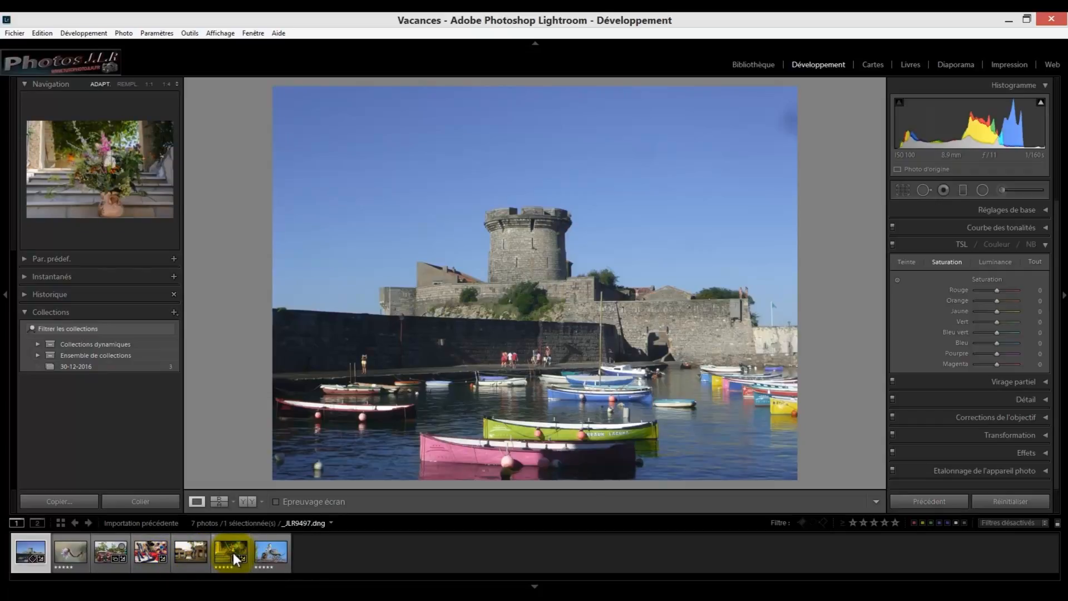
click(230, 552)
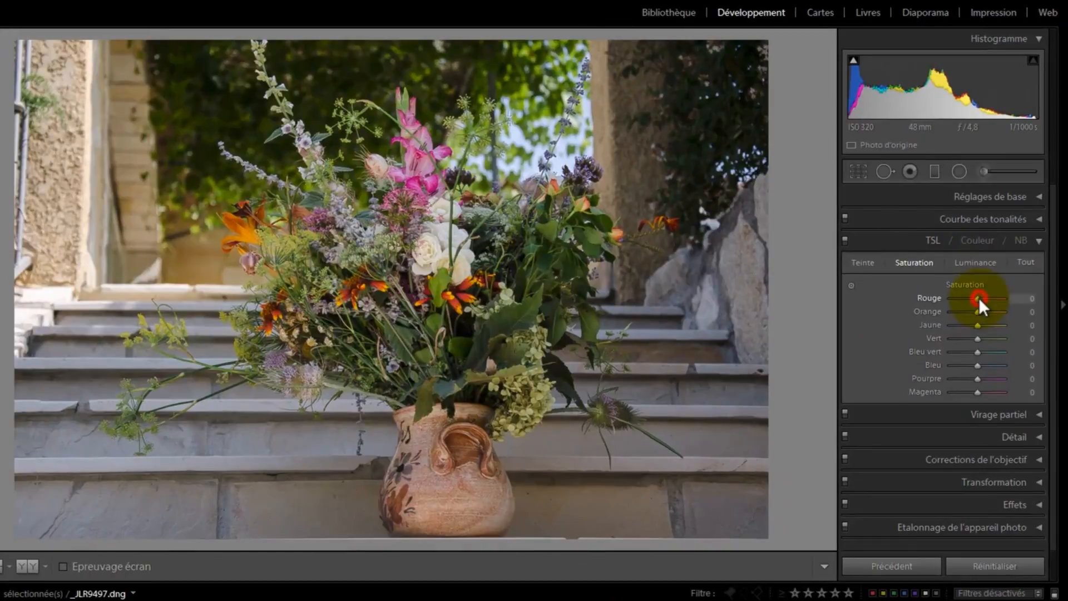
Set the bouquet photo's Rouge saturation to +62, Orange to +59 and Jaune to +49, comparing Jaune with its default
mouse_move(979, 297)
mouse_down()
mouse_move(955, 299)
mouse_move(1027, 295)
mouse_move(986, 300)
mouse_move(1005, 306)
mouse_move(948, 304)
mouse_move(997, 298)
mouse_up()
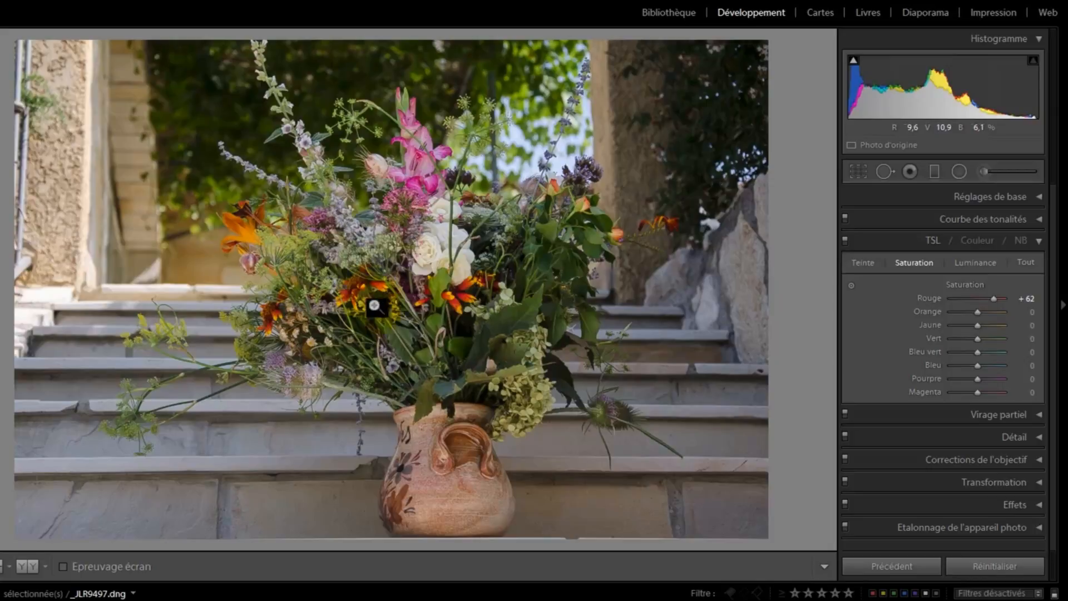
mouse_move(979, 314)
mouse_down()
mouse_move(950, 312)
mouse_move(997, 309)
mouse_up()
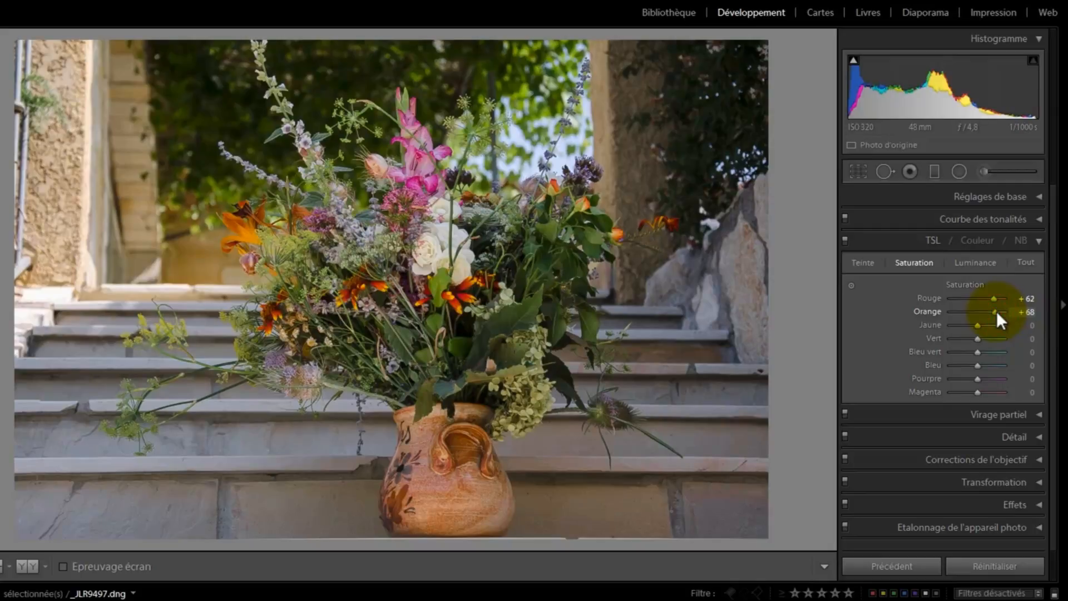
mouse_move(993, 311)
mouse_down()
mouse_move(947, 310)
mouse_move(997, 306)
mouse_move(963, 312)
mouse_move(994, 306)
mouse_move(960, 329)
mouse_move(996, 322)
mouse_move(967, 332)
mouse_move(996, 323)
mouse_move(986, 328)
mouse_up()
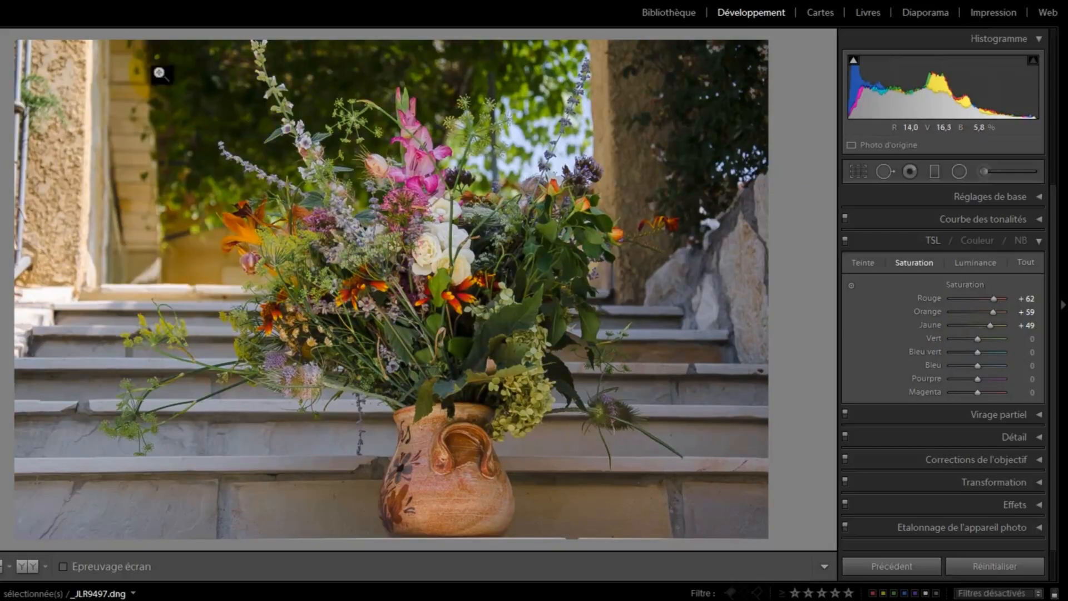
double_click(989, 325)
drag(977, 323, 989, 321)
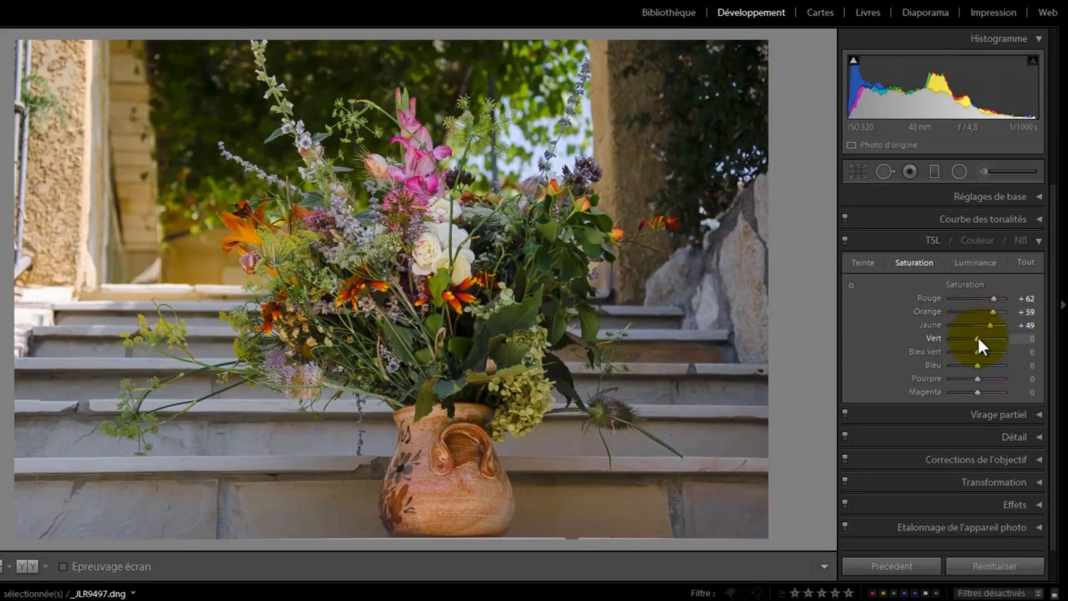
Set the Vert saturation to +41, Bleu vert to +54 and Bleu to −3
mouse_move(978, 337)
mouse_down()
mouse_move(1003, 335)
mouse_move(989, 337)
mouse_up()
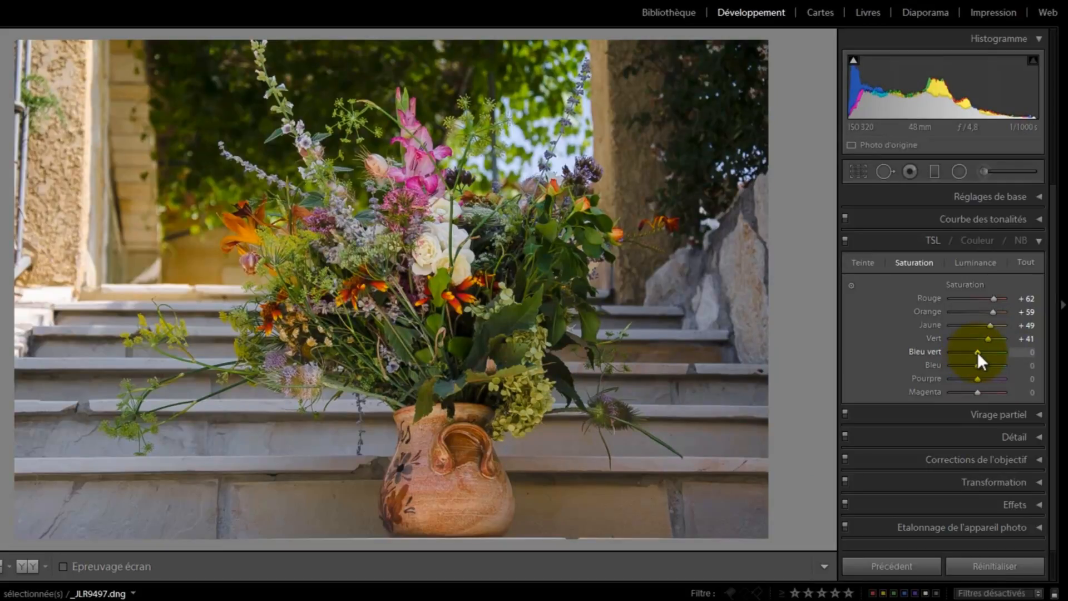
drag(981, 354, 994, 376)
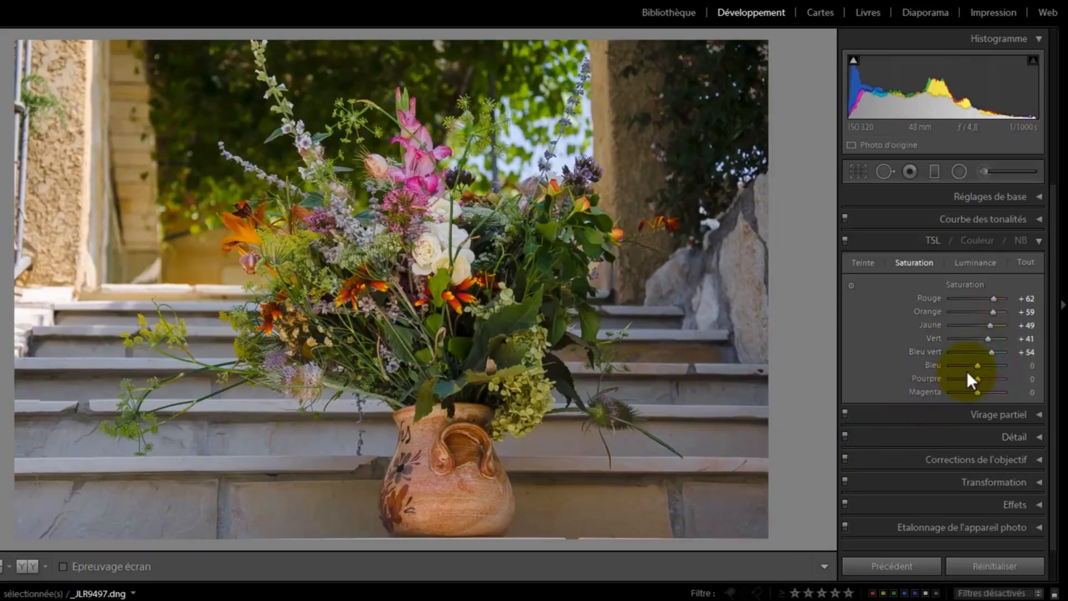
mouse_move(978, 368)
mouse_down()
mouse_move(993, 367)
mouse_move(946, 370)
mouse_move(1003, 366)
mouse_move(960, 378)
mouse_move(977, 376)
mouse_up()
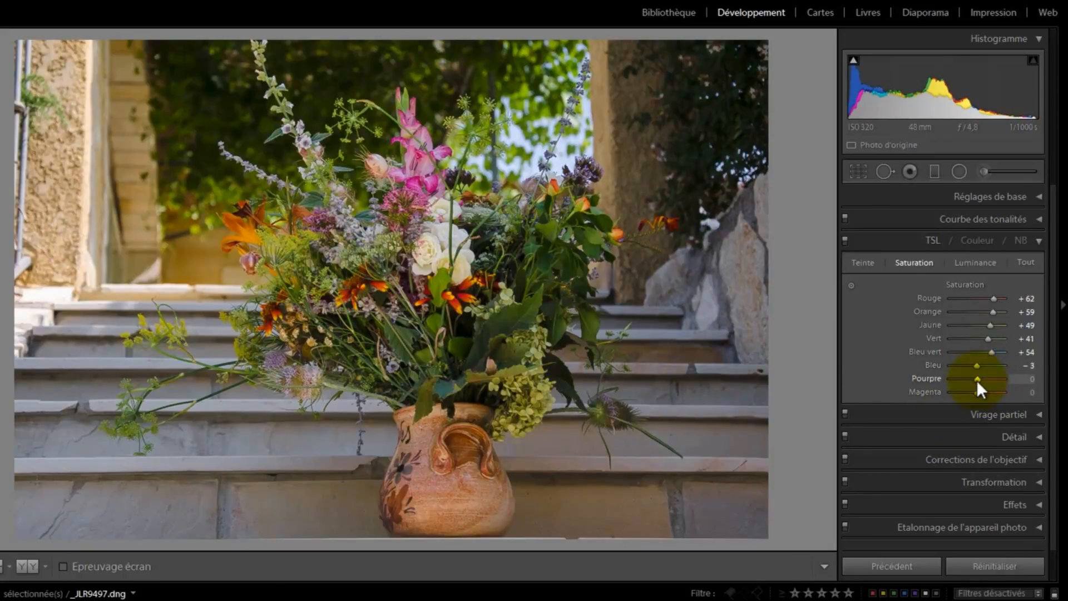
Set the Pourpre saturation to +62 and the Magenta saturation to +54 to strengthen the pink and purple flowers
mouse_move(979, 379)
mouse_down()
mouse_move(990, 377)
mouse_move(965, 375)
mouse_move(992, 373)
mouse_move(983, 377)
mouse_up()
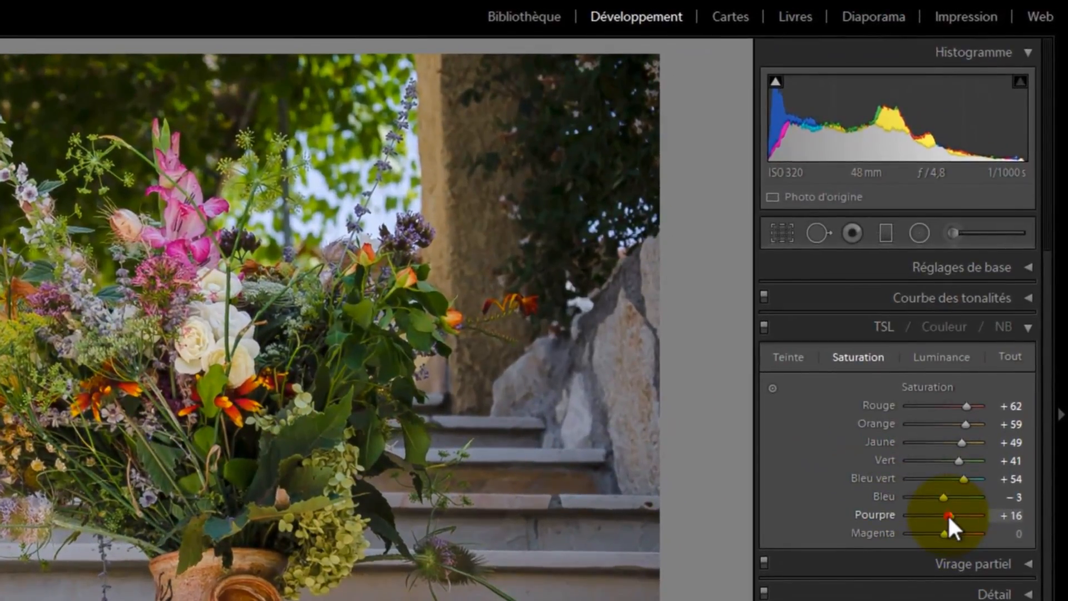
mouse_move(951, 506)
mouse_down()
mouse_move(977, 504)
mouse_move(952, 518)
mouse_move(964, 518)
mouse_up()
drag(967, 521, 966, 522)
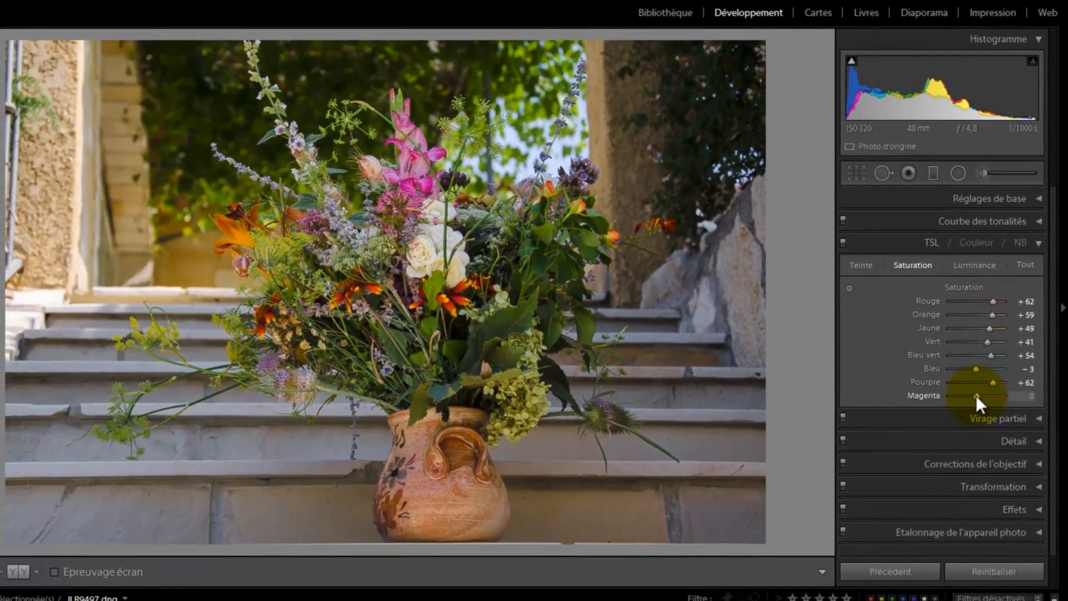
drag(976, 395, 993, 396)
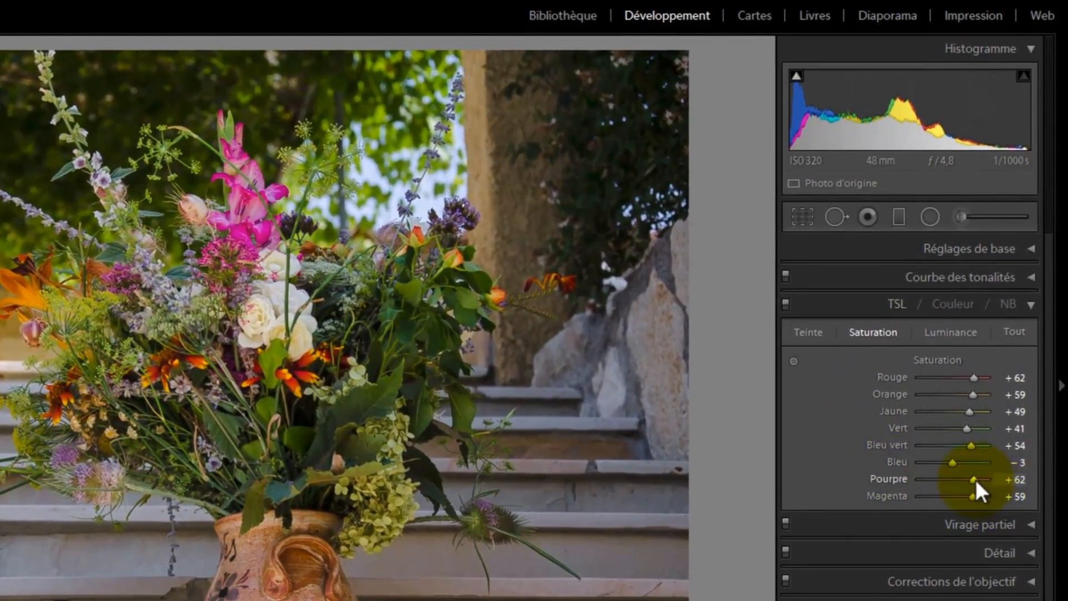
mouse_move(975, 479)
mouse_down()
mouse_move(984, 473)
mouse_move(970, 495)
mouse_up()
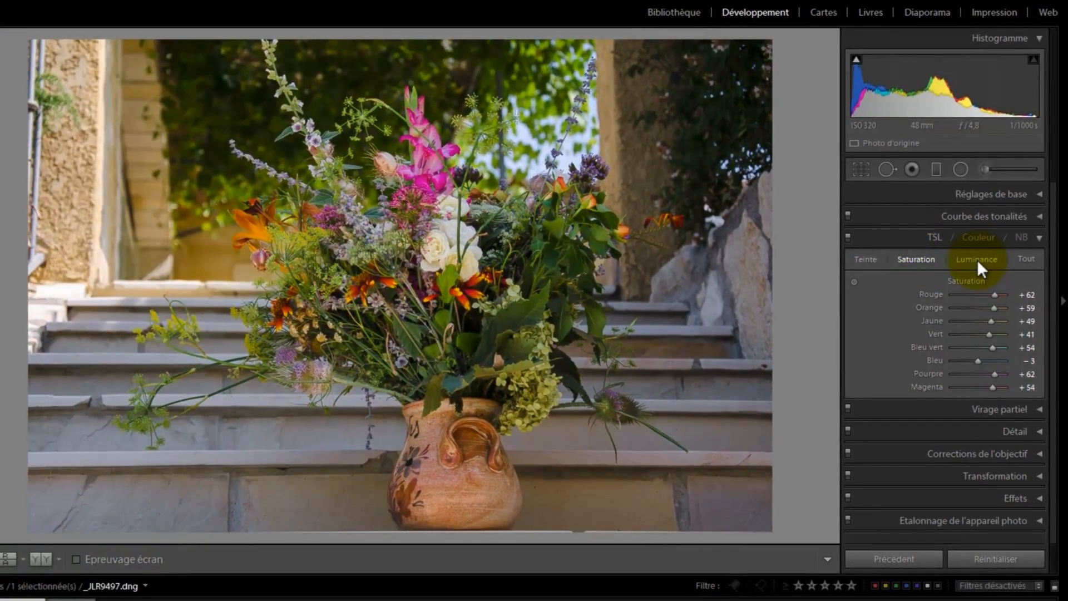
Show only the Luminance sliders and set both the Rouge and Orange luminance to +16
click(977, 259)
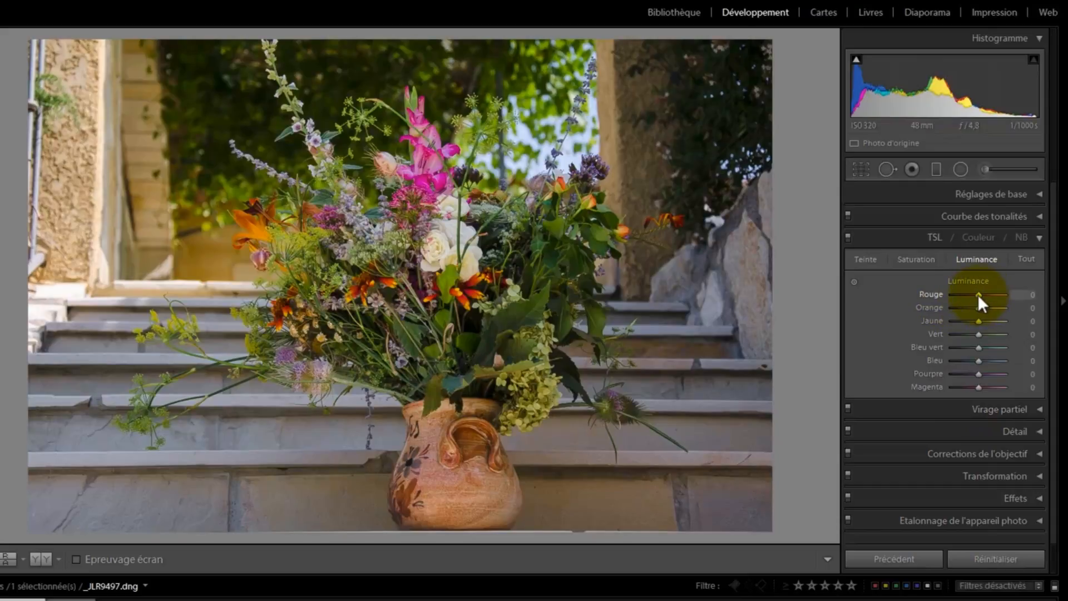
mouse_move(976, 292)
mouse_down()
mouse_move(993, 285)
mouse_move(944, 283)
mouse_move(979, 275)
mouse_move(982, 292)
mouse_up()
click(627, 308)
click(977, 309)
mouse_move(978, 308)
mouse_down()
mouse_move(1000, 301)
mouse_move(966, 312)
mouse_move(974, 302)
mouse_move(984, 309)
mouse_up()
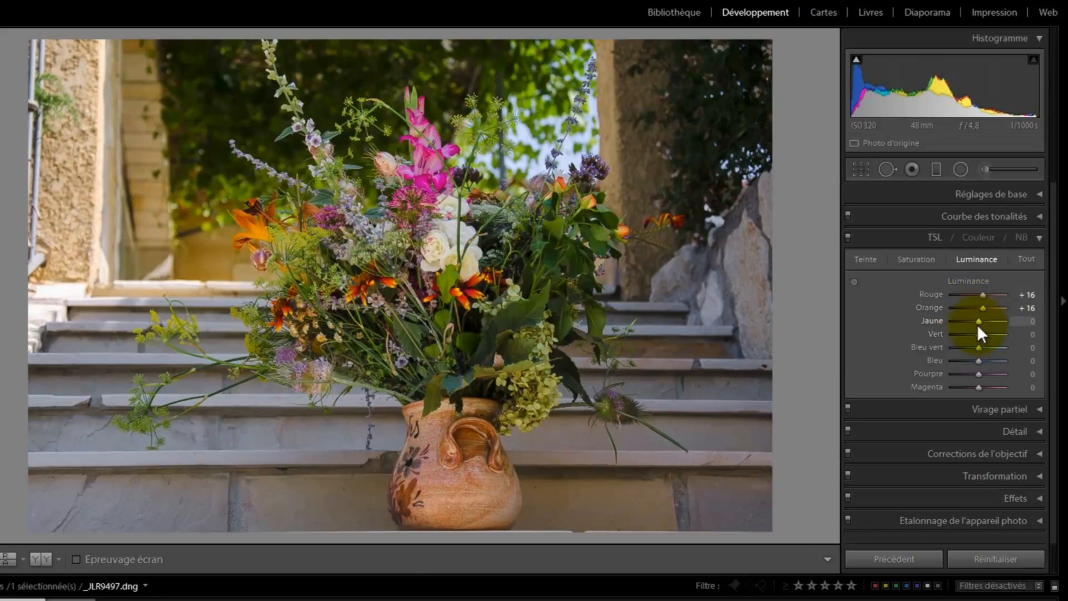
Set the Jaune luminance to −11 and the Vert luminance to −35 to darken the yellows and greens
mouse_move(977, 319)
mouse_down()
mouse_move(993, 315)
mouse_move(976, 316)
mouse_up()
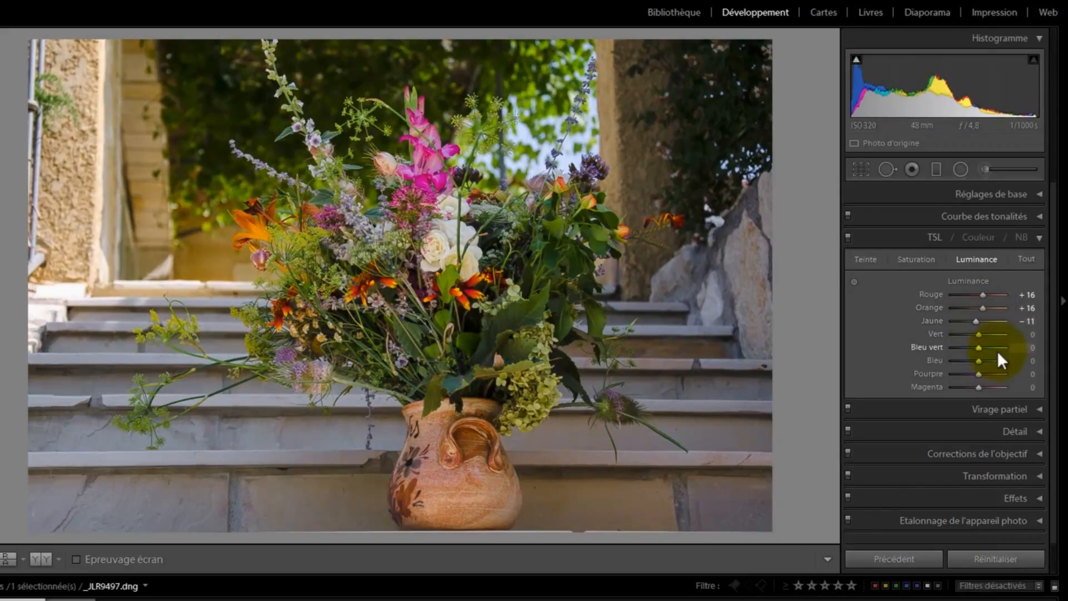
mouse_move(979, 334)
mouse_down()
mouse_move(1013, 322)
mouse_move(972, 331)
mouse_move(993, 325)
mouse_move(968, 344)
mouse_up()
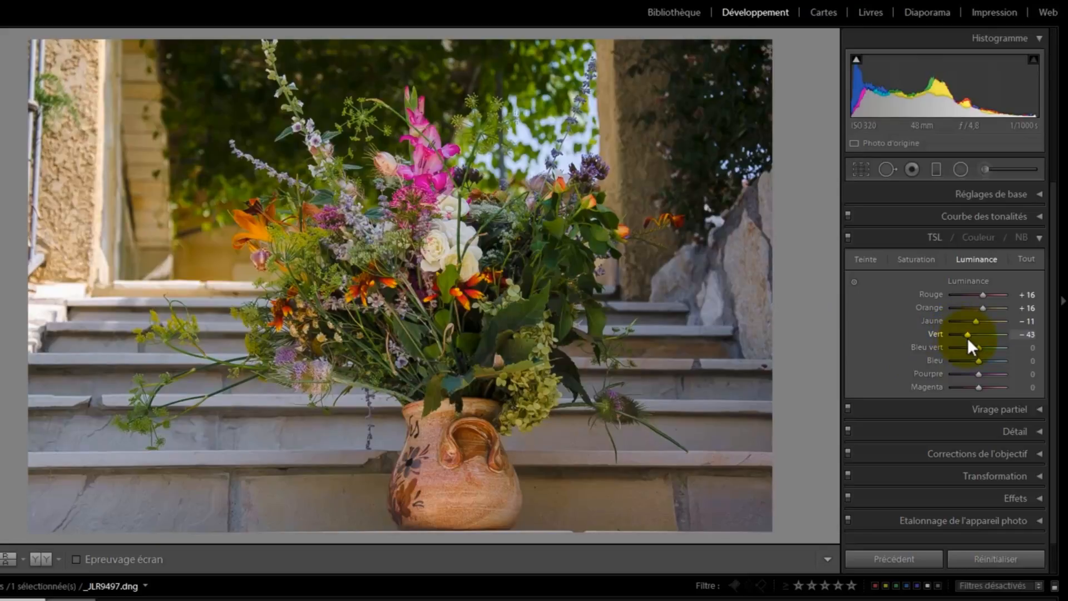
mouse_move(970, 334)
mouse_down()
mouse_move(987, 350)
mouse_move(954, 356)
mouse_move(1019, 336)
mouse_move(962, 350)
mouse_move(980, 342)
mouse_up()
Try a Bleu luminance of +46, and return both the Bleu vert and Bleu luminance to 0
double_click(980, 345)
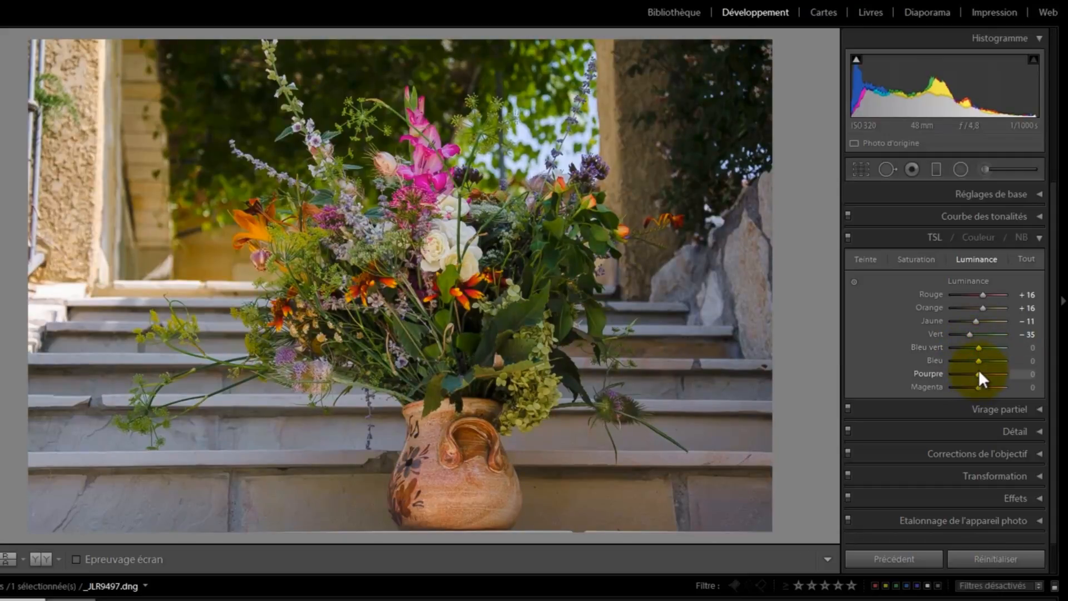
mouse_move(980, 359)
mouse_down()
mouse_move(1007, 352)
mouse_move(956, 370)
mouse_move(993, 352)
mouse_up()
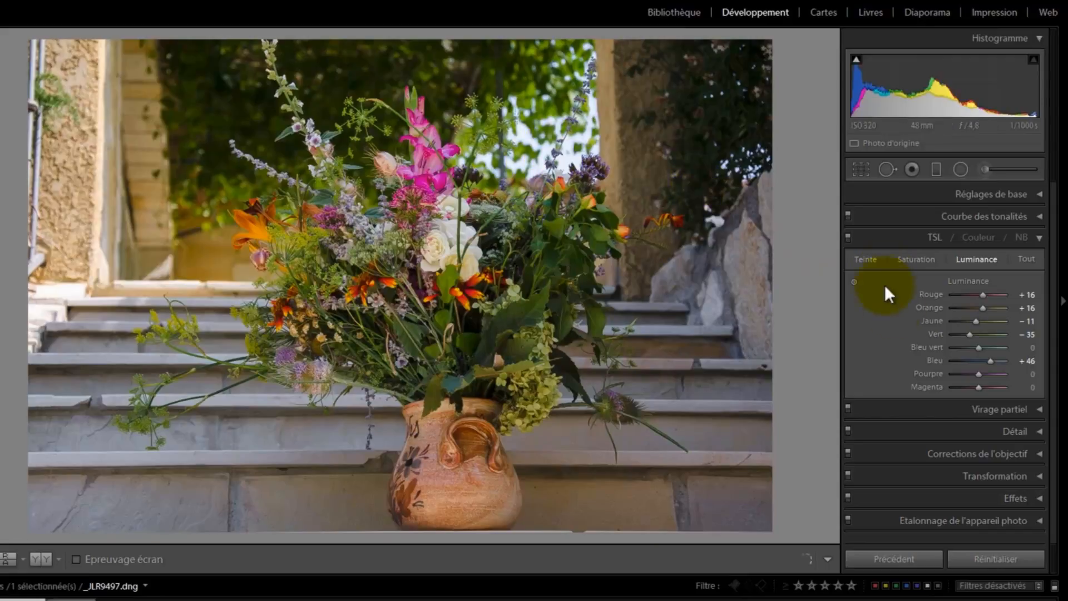
mouse_move(993, 362)
mouse_down()
mouse_move(930, 361)
mouse_move(980, 346)
mouse_up()
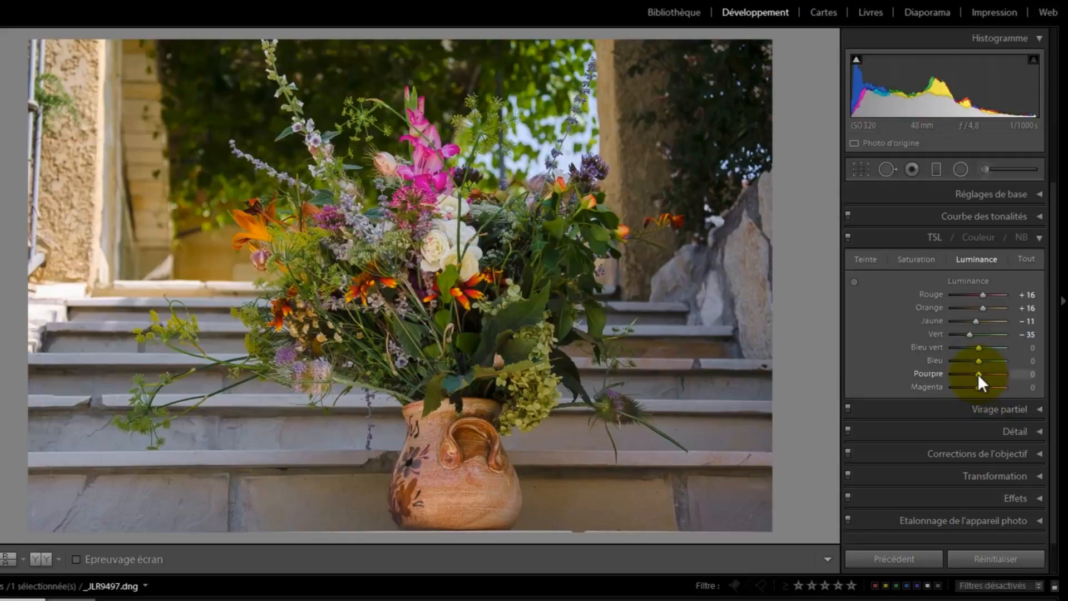
Adjust the purple tones by setting the Pourpre luminance to +24 and the Magenta luminance to −11
drag(977, 373, 967, 376)
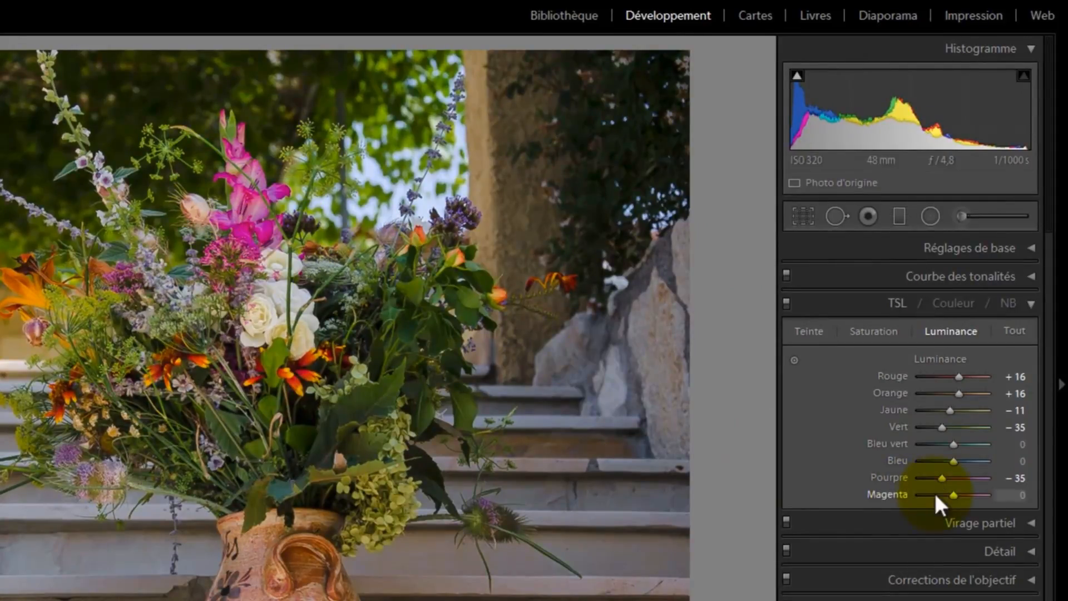
mouse_move(943, 479)
mouse_down()
mouse_move(977, 476)
mouse_move(927, 477)
mouse_move(963, 477)
mouse_move(931, 498)
mouse_move(949, 495)
mouse_up()
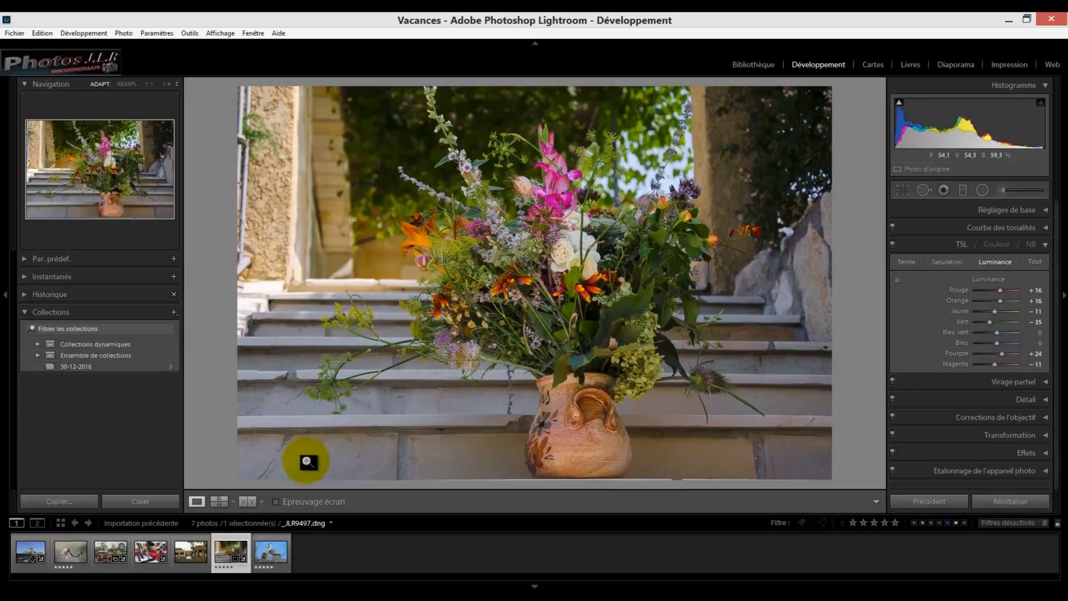
Compare the bouquet photo before and after the edits, first side by side and in a split view of the image
click(244, 502)
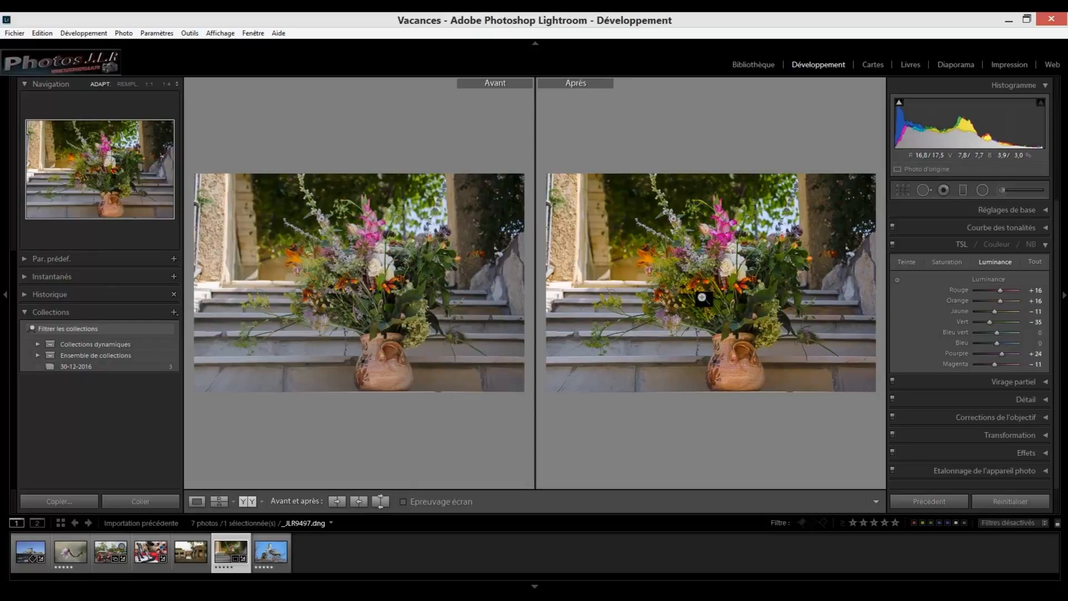
click(247, 500)
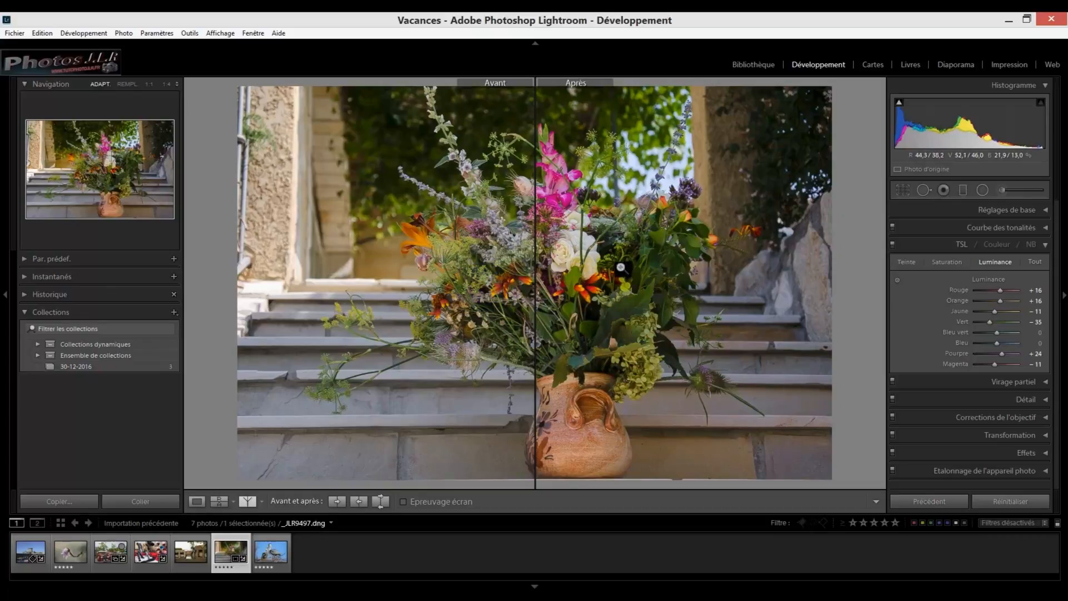
click(630, 266)
click(633, 267)
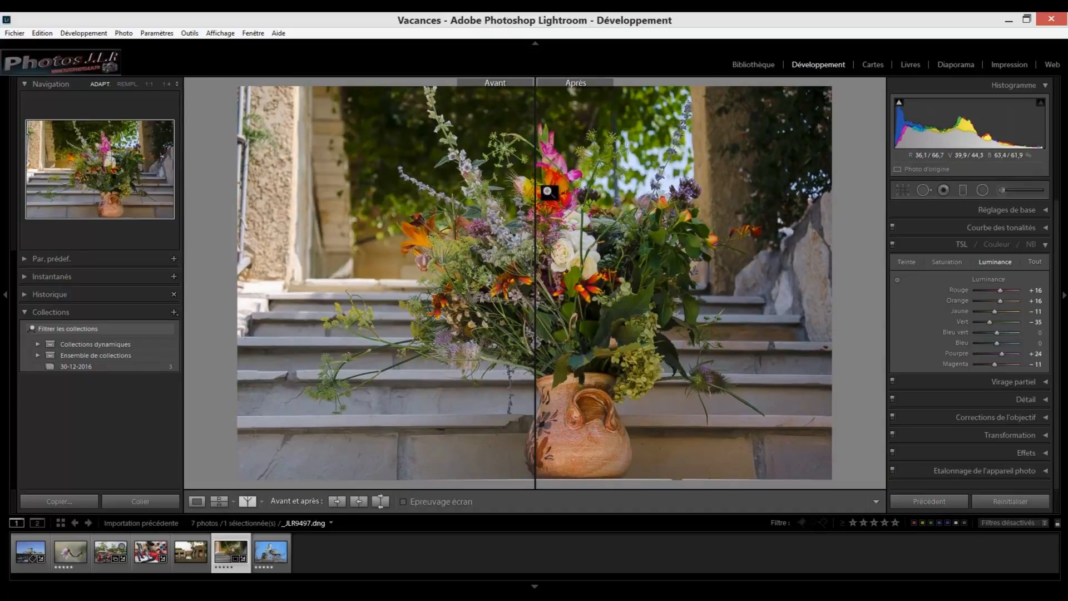
Examine the flowers at 1:1 across the before/after split, and return to the fitted single-photo view
click(573, 187)
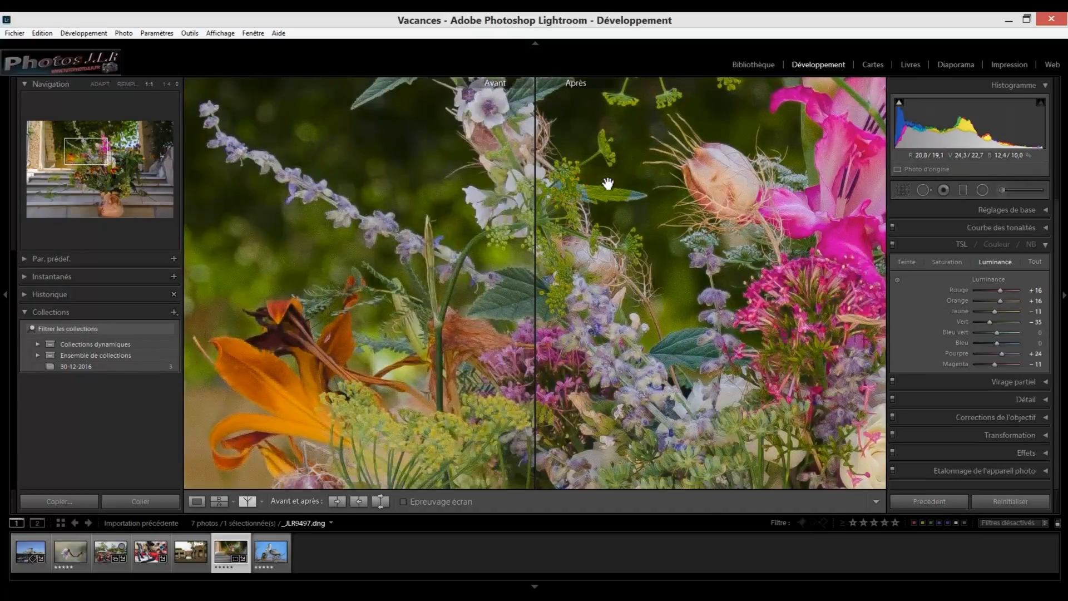
click(724, 177)
drag(702, 205, 342, 189)
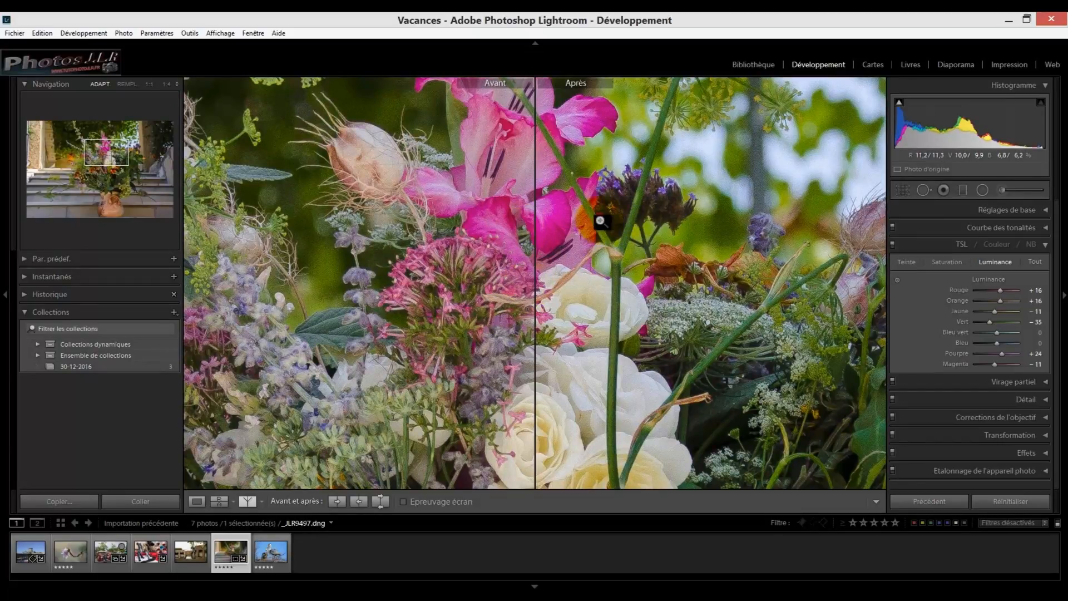
click(601, 220)
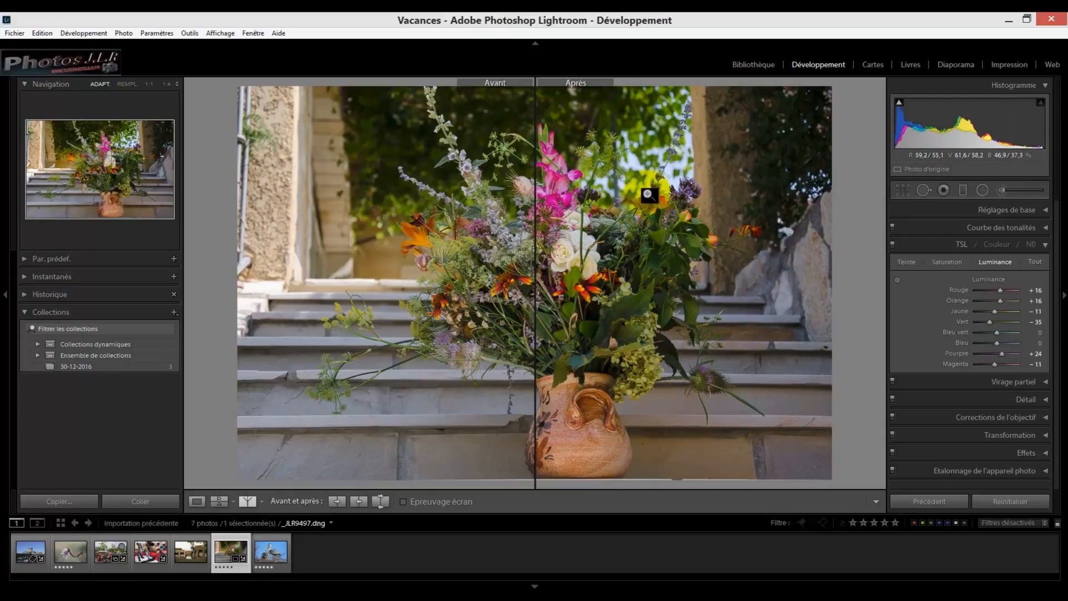
click(197, 502)
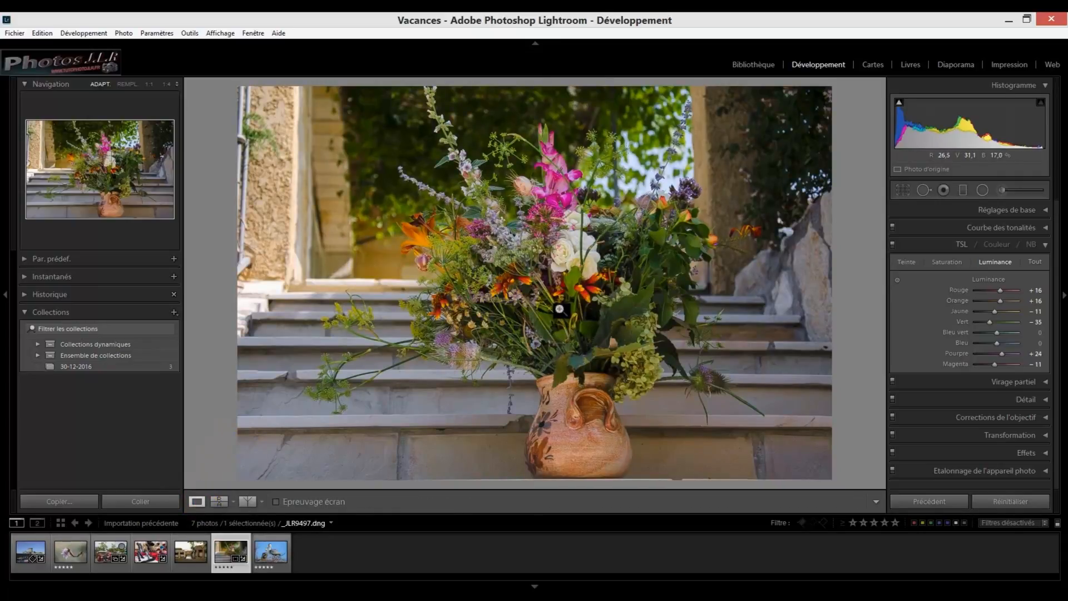